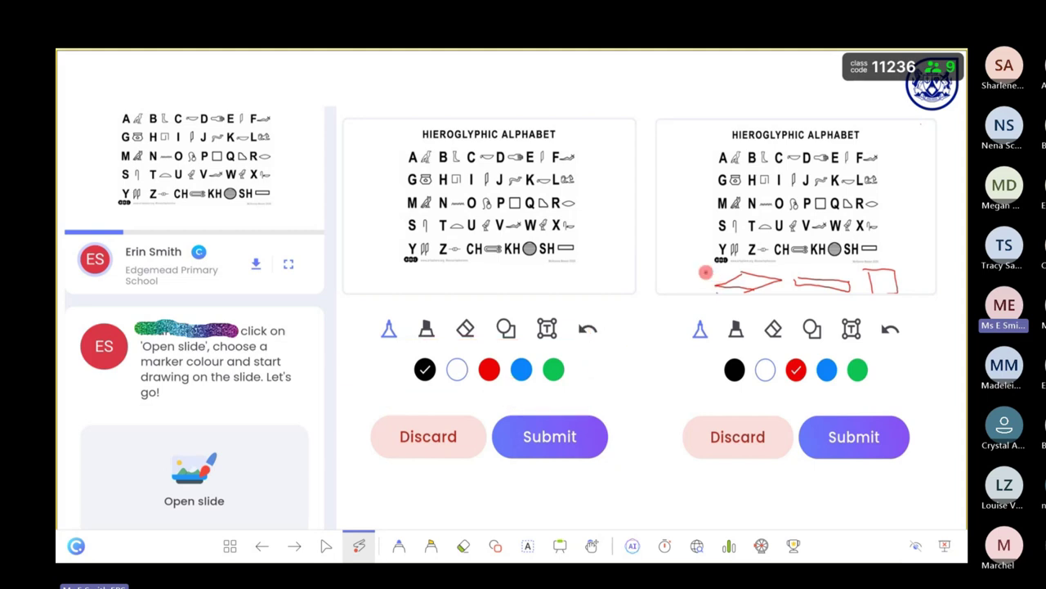
{"action": "mouse_move", "coordinate": [705, 273]}
{"action": "left_mouse_down"}
{"action": "mouse_move", "coordinate": [705, 298]}
{"action": "mouse_move", "coordinate": [917, 292]}
{"action": "mouse_move", "coordinate": [902, 133]}
{"action": "mouse_move", "coordinate": [916, 291]}
{"action": "mouse_move", "coordinate": [904, 301]}
{"action": "left_mouse_up"}
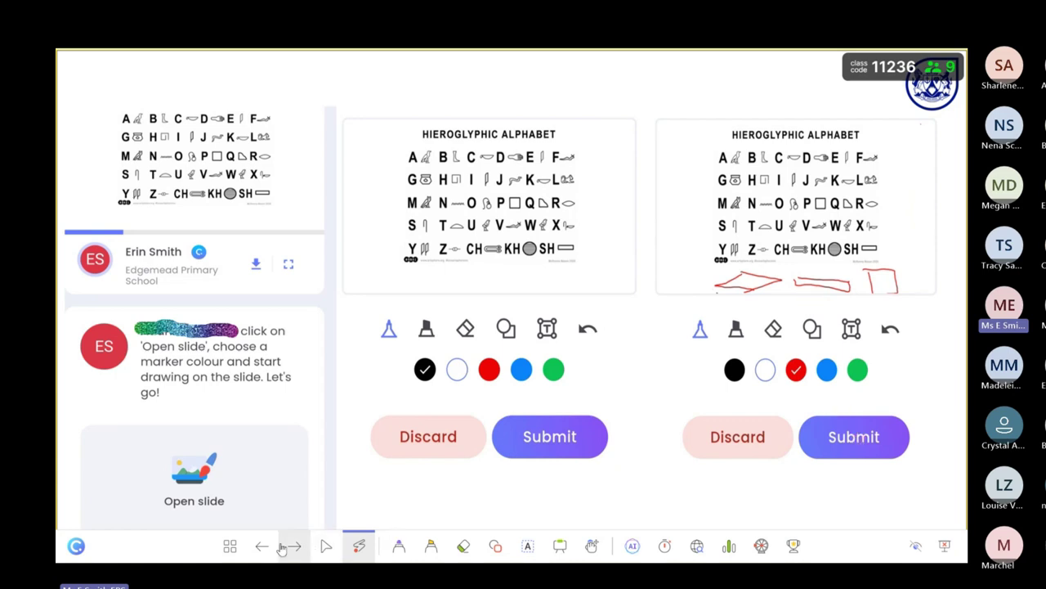
{"action": "mouse_move", "coordinate": [258, 475]}
{"action": "left_mouse_down"}
{"action": "mouse_move", "coordinate": [245, 438]}
{"action": "mouse_move", "coordinate": [140, 482]}
{"action": "mouse_move", "coordinate": [244, 516]}
{"action": "left_mouse_up"}
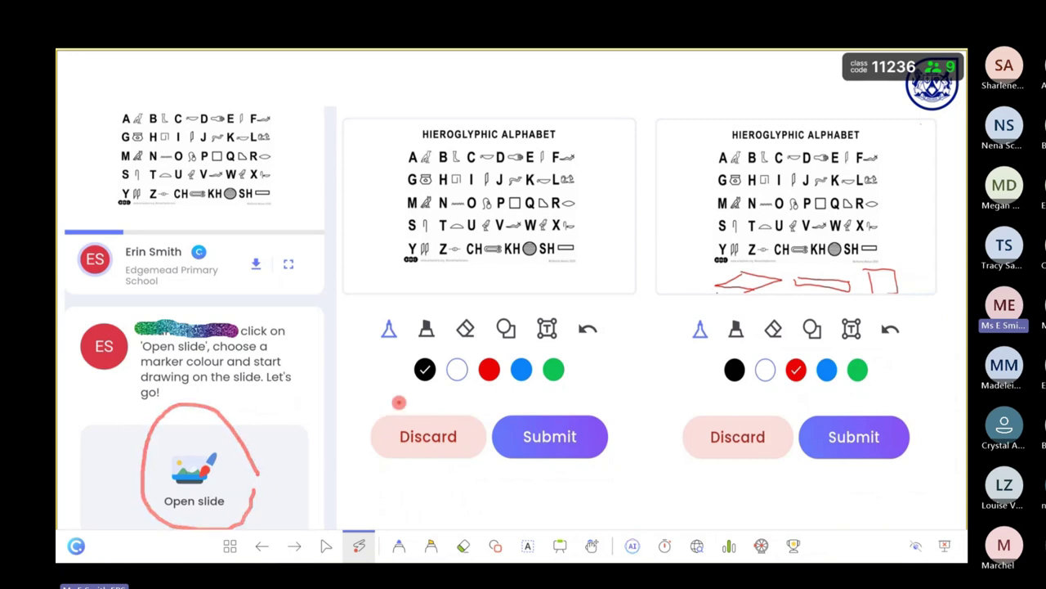
{"action": "left_click_drag", "start_coordinate": [397, 401], "coordinate": [512, 402]}
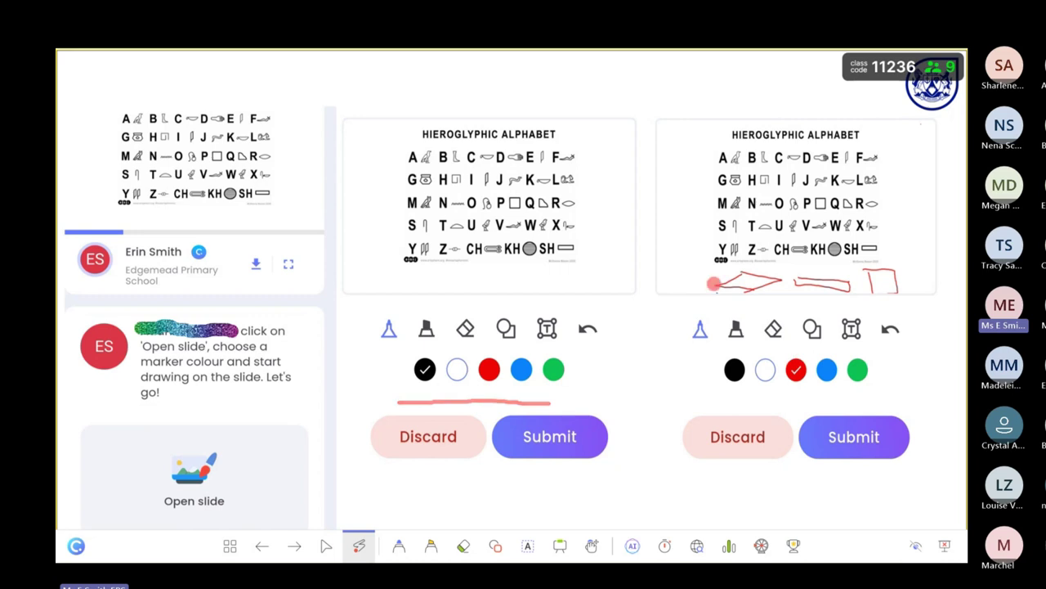
{"action": "mouse_move", "coordinate": [712, 284]}
{"action": "left_mouse_down"}
{"action": "mouse_move", "coordinate": [758, 296]}
{"action": "mouse_move", "coordinate": [908, 287]}
{"action": "mouse_move", "coordinate": [917, 170]}
{"action": "left_mouse_up"}
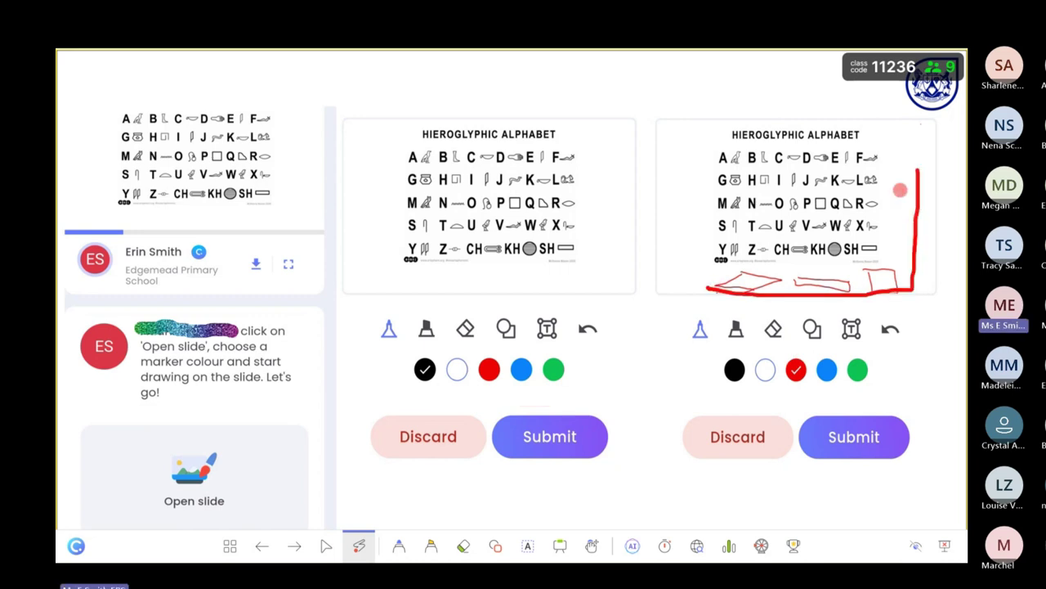
Go back to the Hieroglyphic Alphabet slide and launch its Slide Drawing activity
{"action": "left_click", "coordinate": [262, 545]}
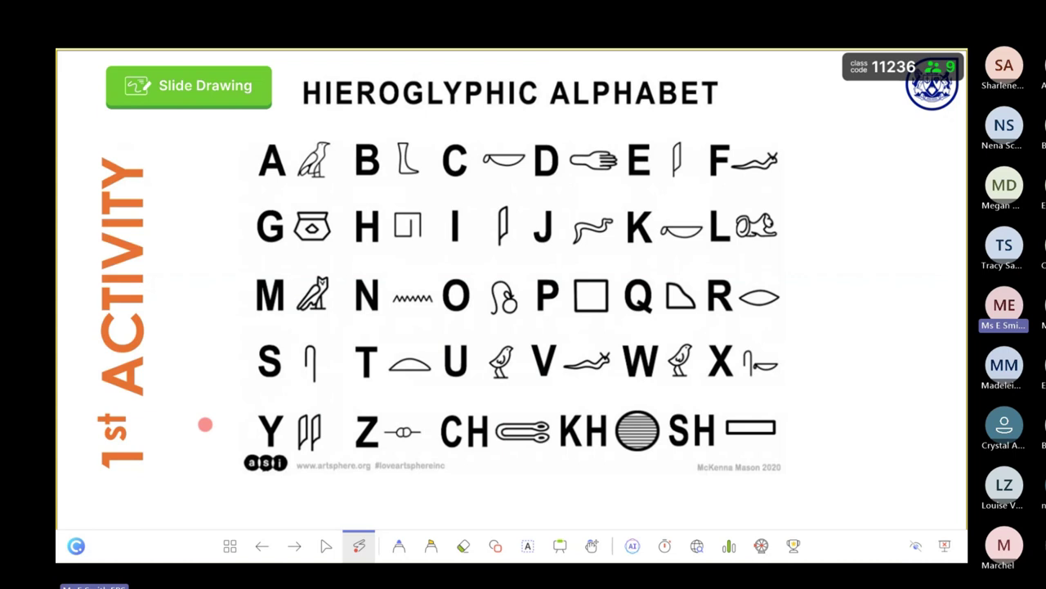
{"action": "left_click", "coordinate": [218, 100]}
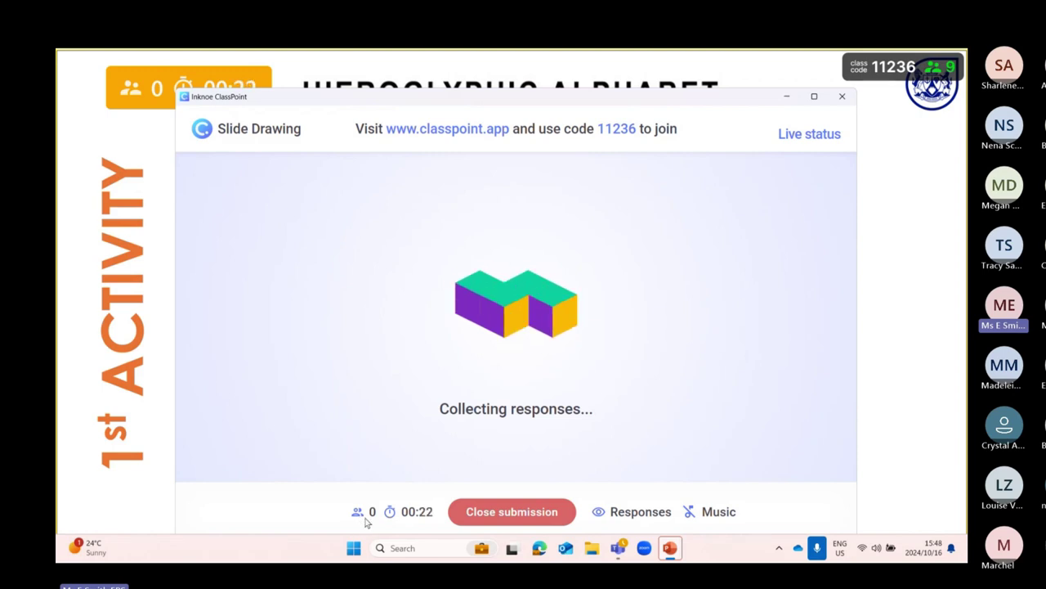
Hide and re-show the Responses grid while waiting for seven student drawings to arrive
{"action": "left_click", "coordinate": [631, 521]}
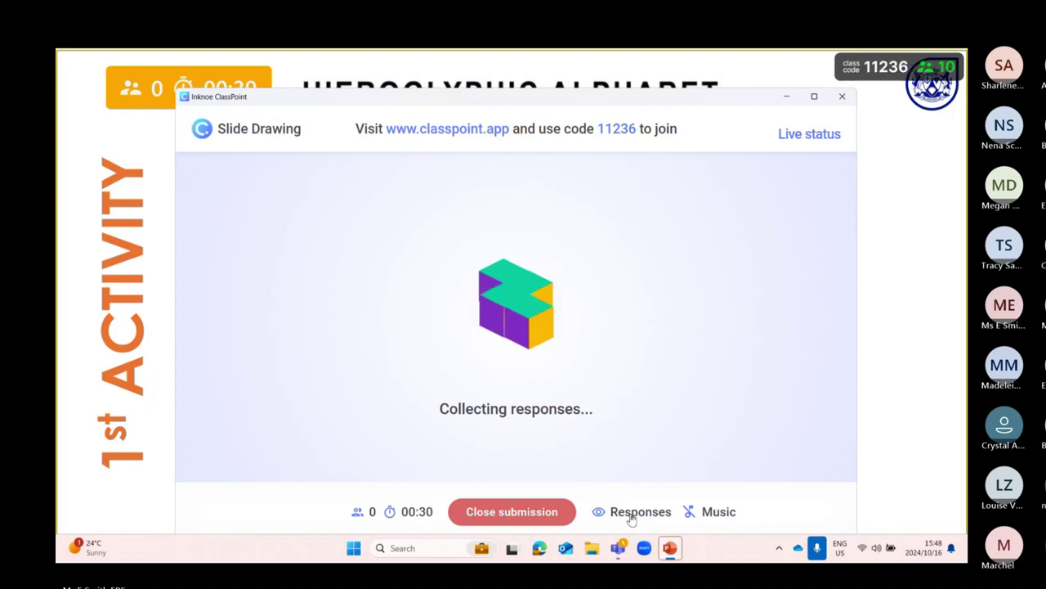
{"action": "left_click", "coordinate": [631, 521]}
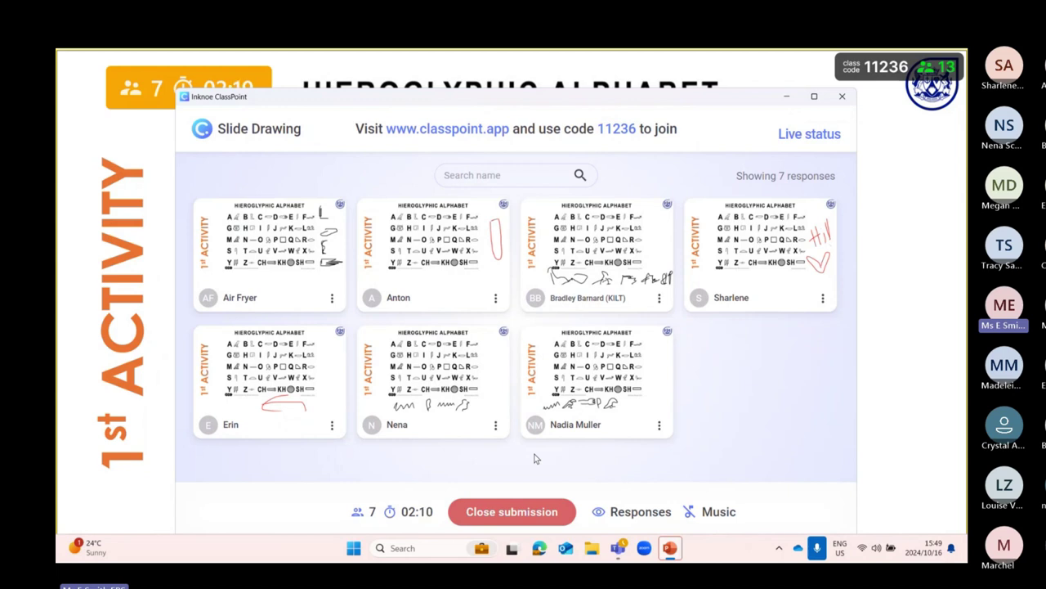
Star all seven drawings: four in the top row, three in the bottom row
{"action": "mouse_move", "coordinate": [582, 428]}
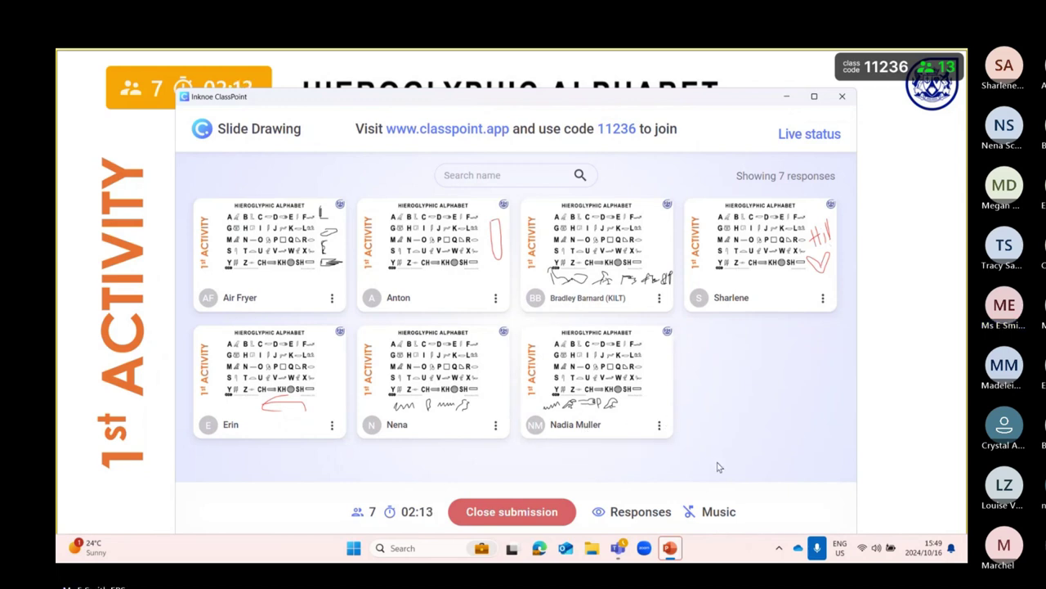
{"action": "mouse_move", "coordinate": [440, 392]}
{"action": "mouse_move", "coordinate": [300, 304]}
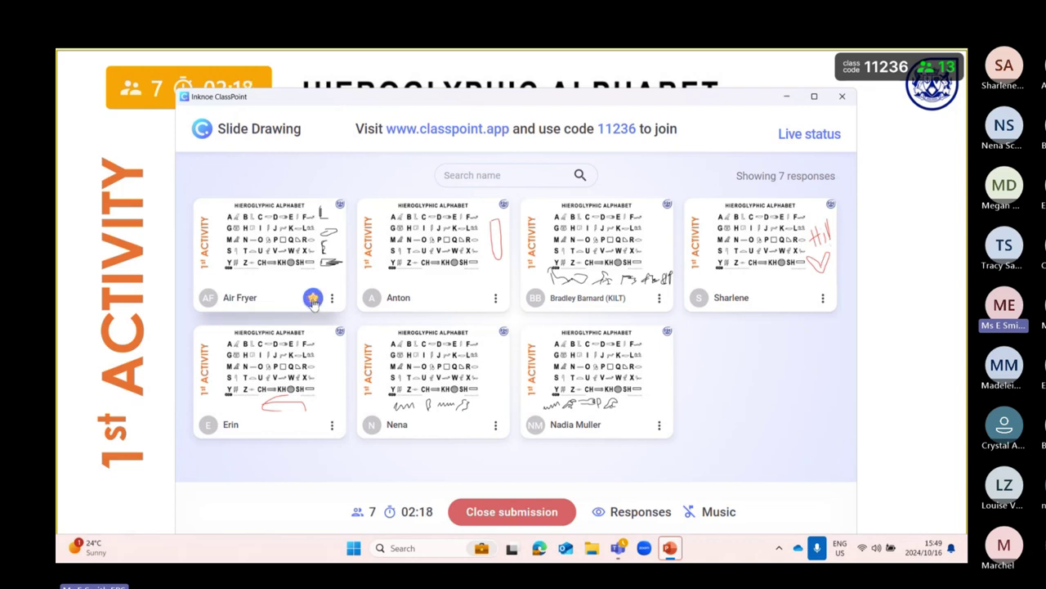
{"action": "left_click", "coordinate": [313, 299]}
{"action": "left_click", "coordinate": [478, 299]}
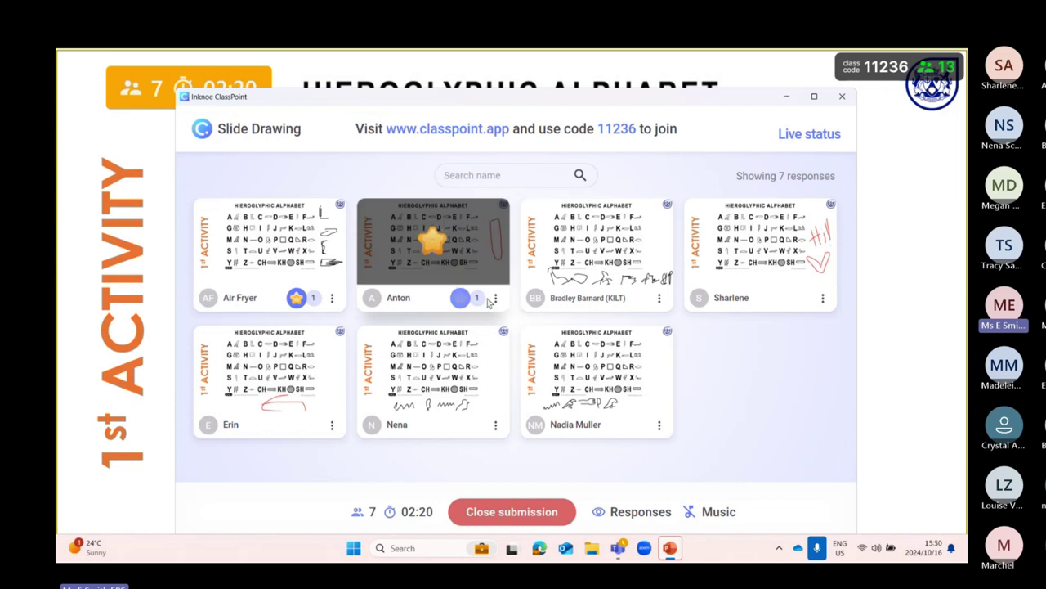
{"action": "left_click", "coordinate": [639, 299]}
{"action": "mouse_move", "coordinate": [765, 307]}
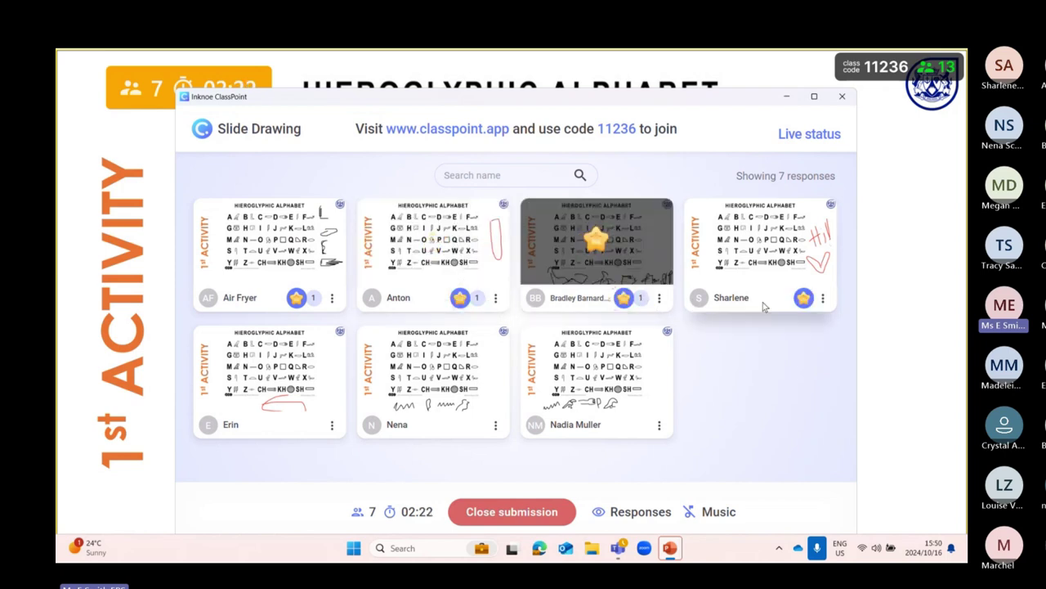
{"action": "left_click", "coordinate": [804, 298]}
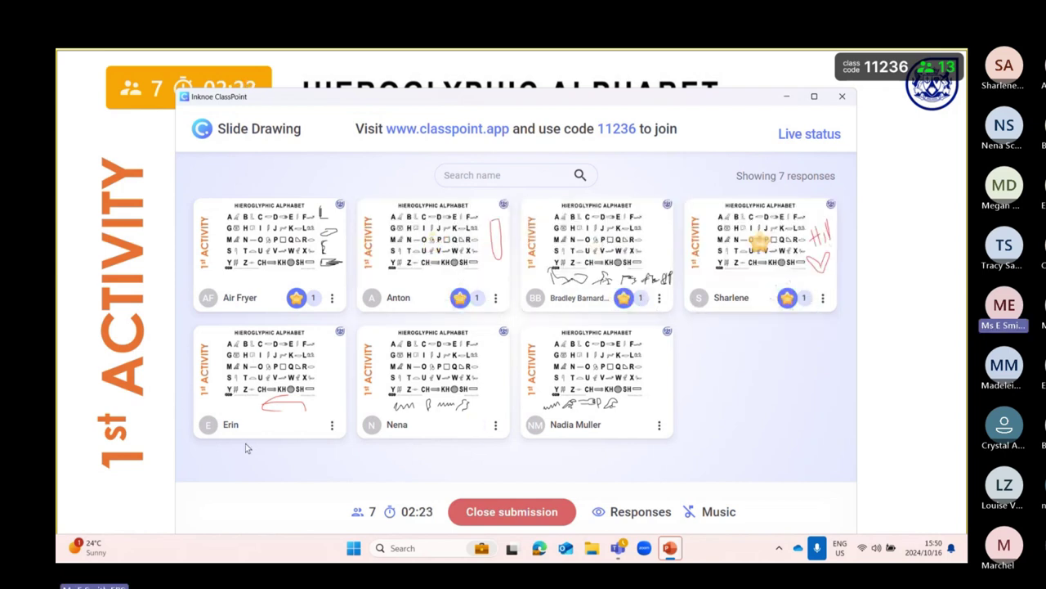
{"action": "left_click", "coordinate": [312, 427]}
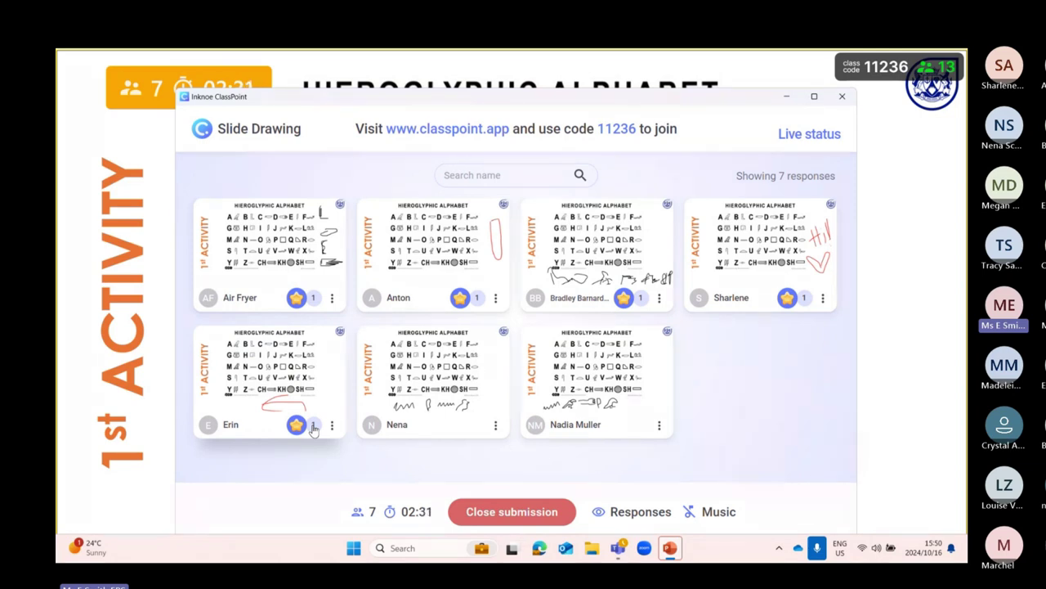
{"action": "left_click", "coordinate": [470, 430]}
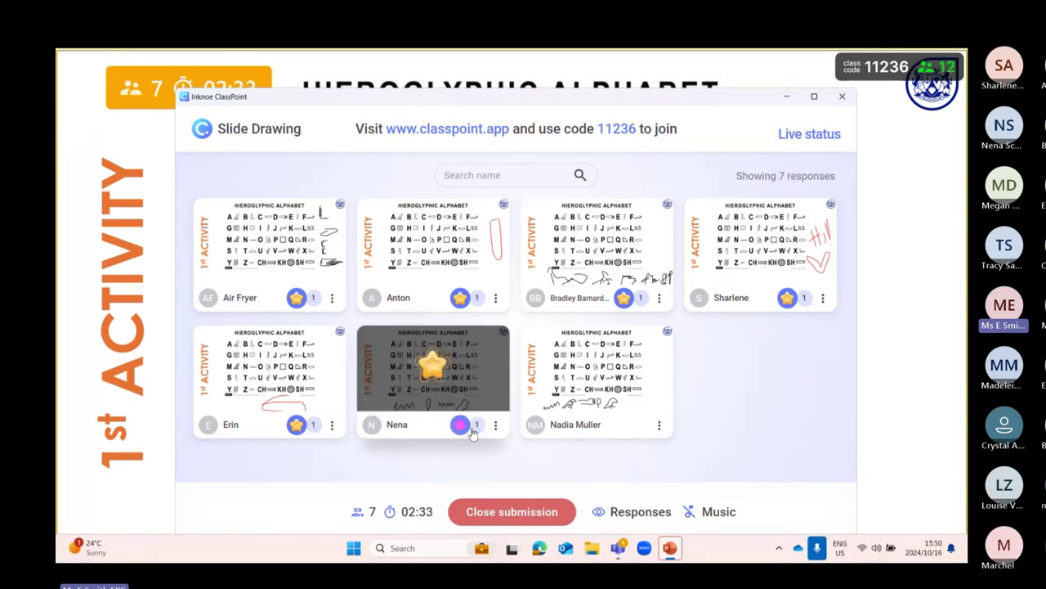
{"action": "left_click", "coordinate": [645, 430]}
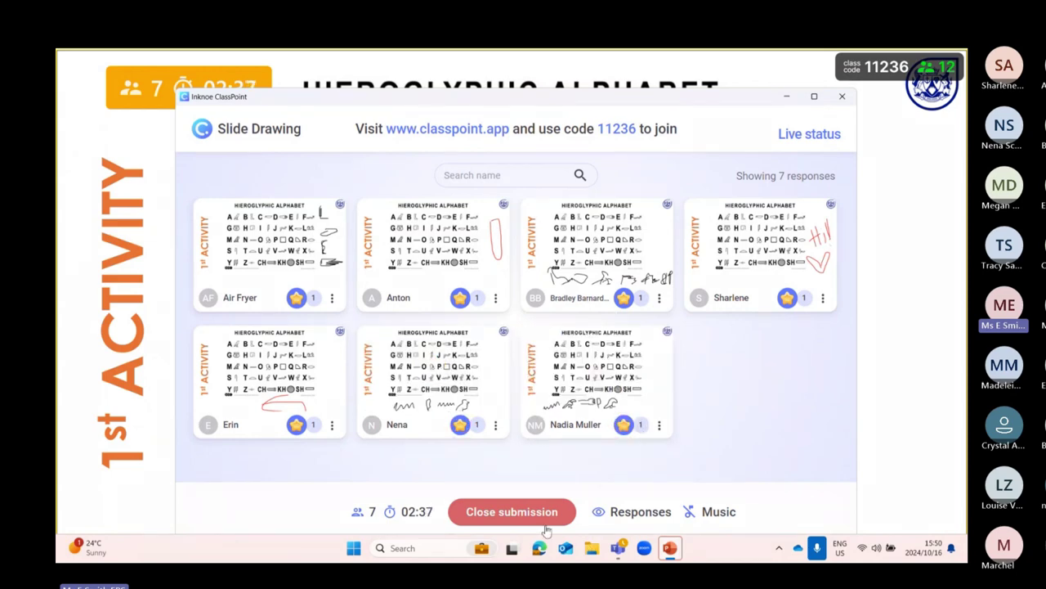
Hide and re-show the responses, then close submissions after the eighth drawing arrives
{"action": "left_click", "coordinate": [605, 513]}
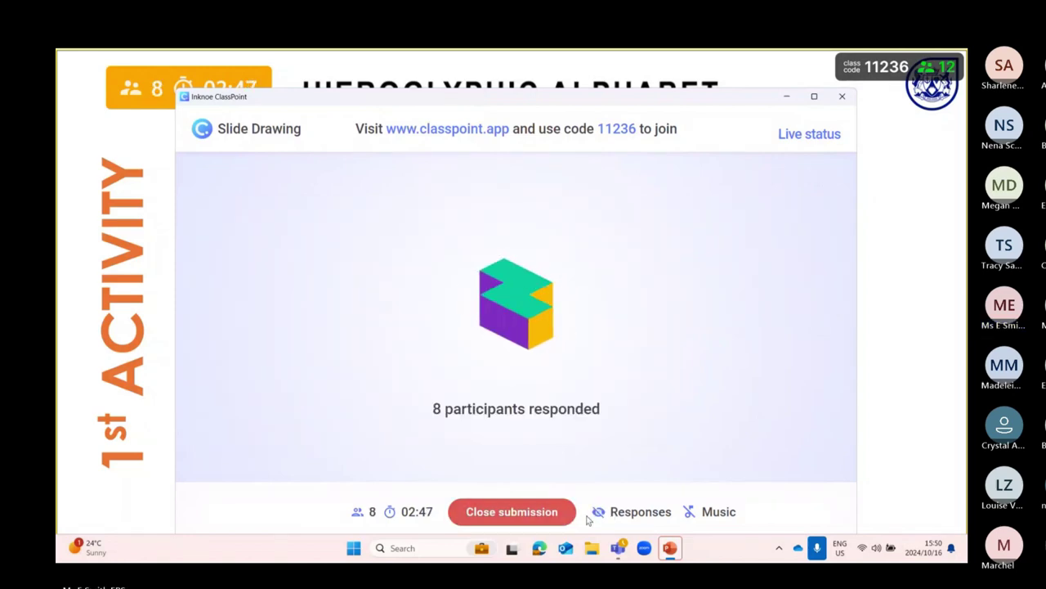
{"action": "left_click", "coordinate": [598, 512]}
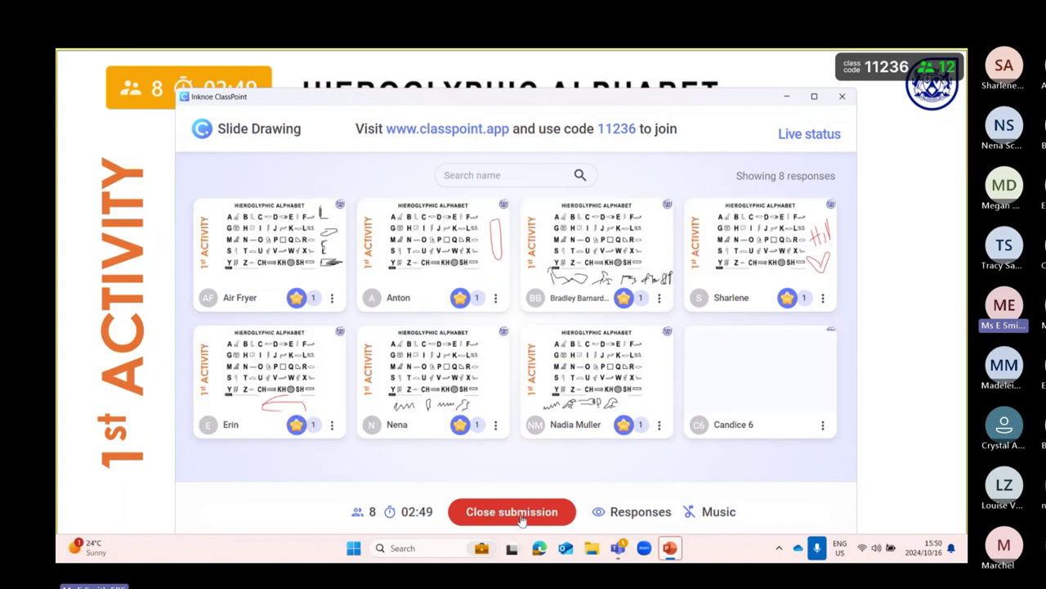
{"action": "left_click", "coordinate": [520, 519]}
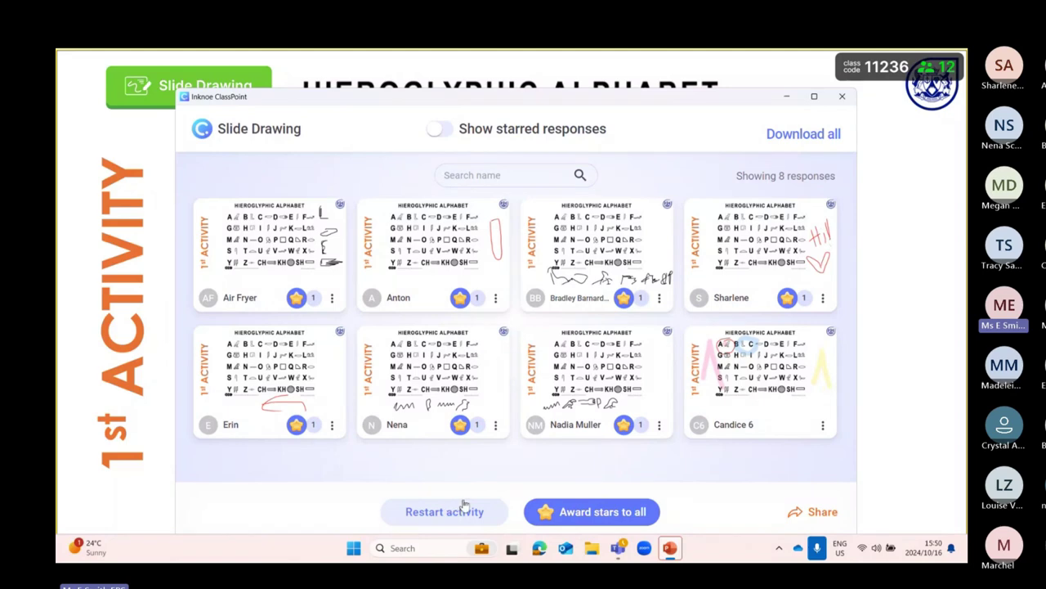
Award an extra star to all eight drawings and switch on Show starred responses
{"action": "left_click", "coordinate": [579, 514]}
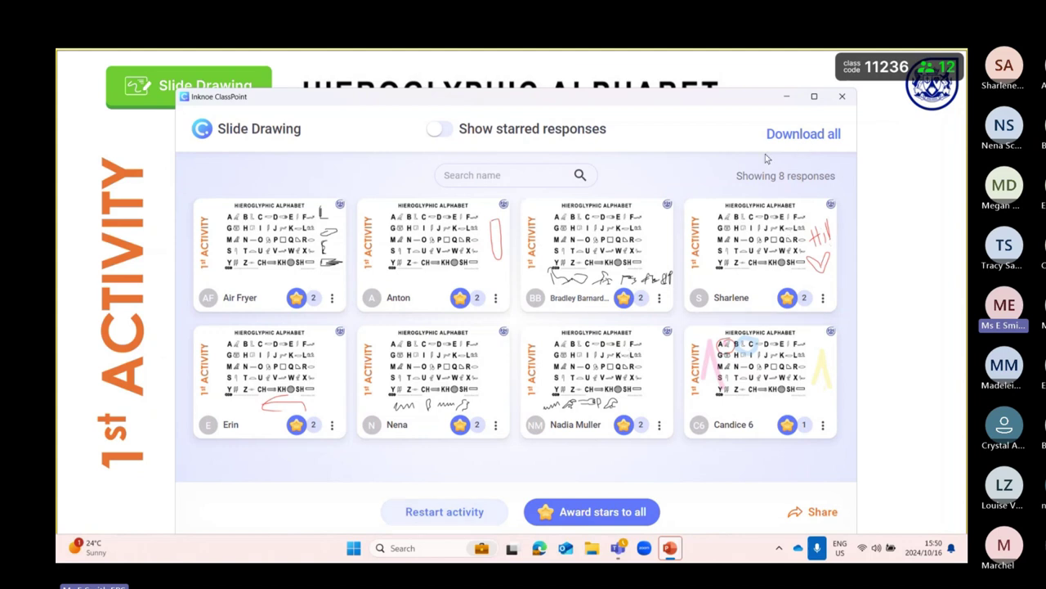
{"action": "left_click", "coordinate": [447, 140]}
Close the drawing results and advance to the Word Cloud slide, revealing its presenter illustration
{"action": "left_click", "coordinate": [842, 96]}
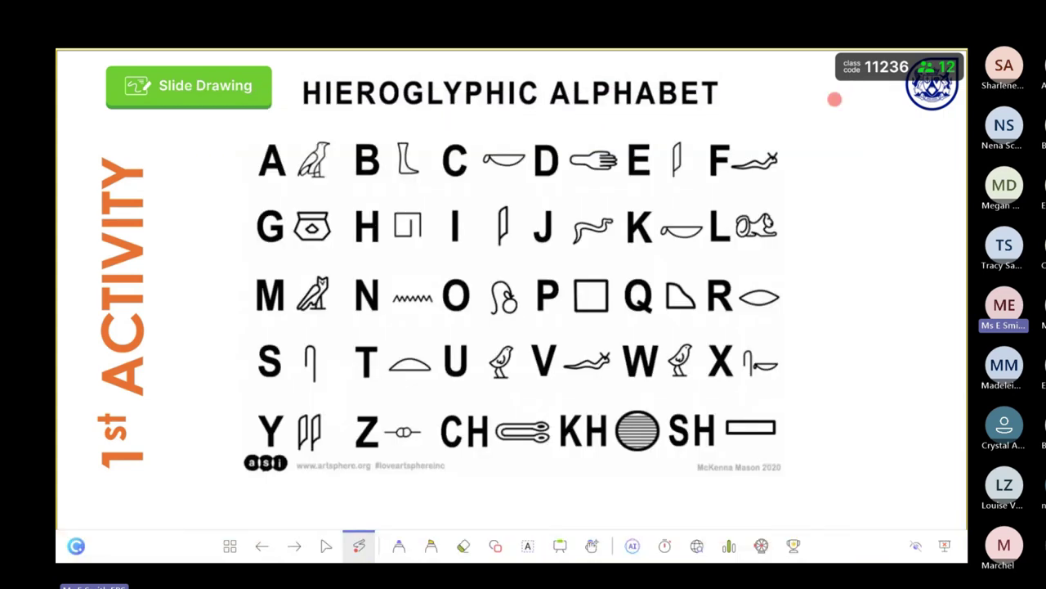
{"action": "left_click", "coordinate": [295, 546]}
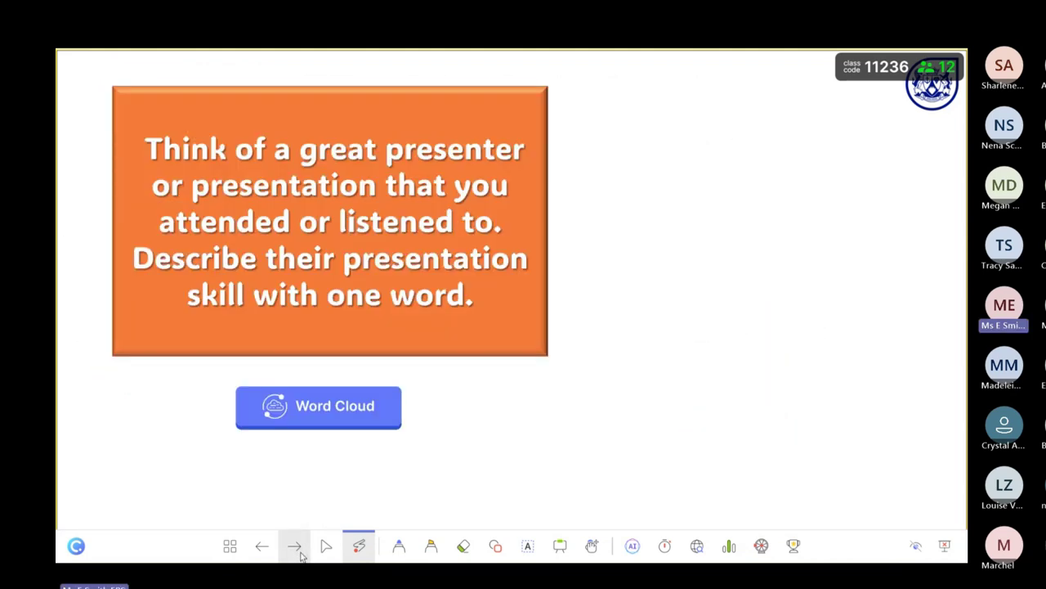
{"action": "left_click", "coordinate": [296, 548]}
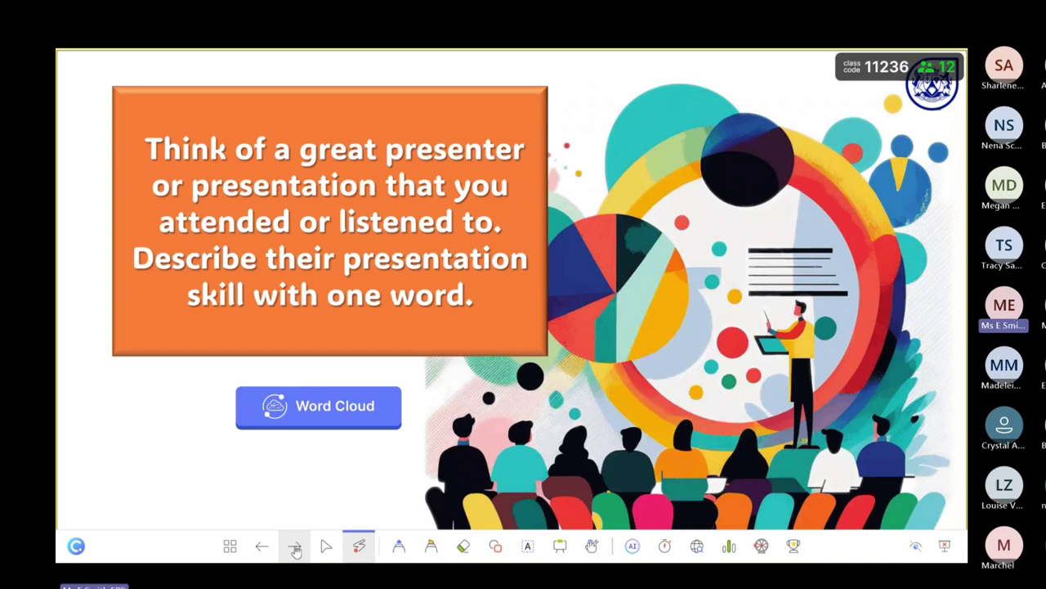
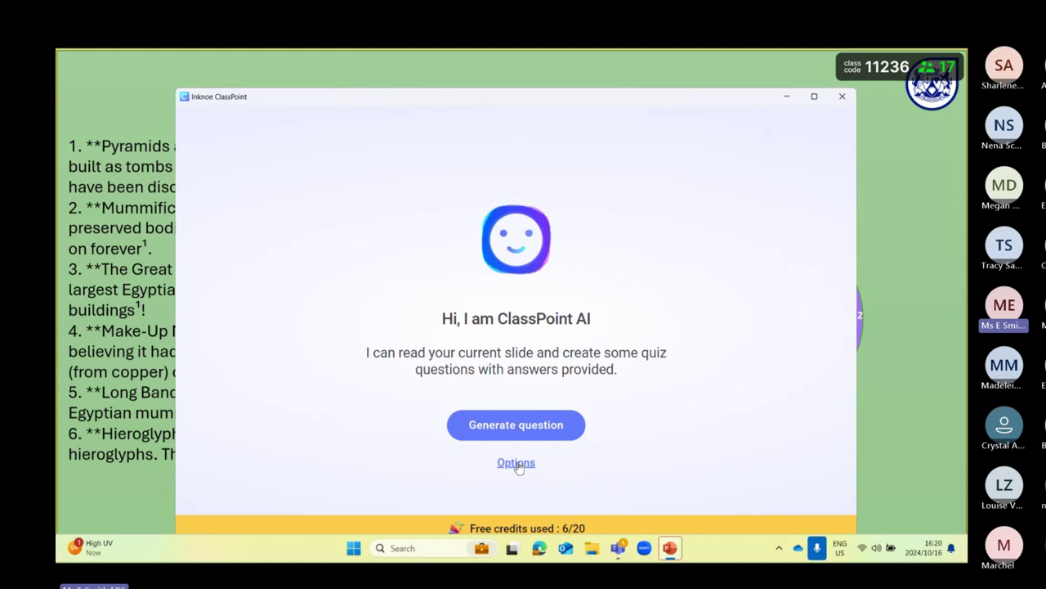
In the question options, turn off Short Answer and Fill in the Blanks to keep only multiple choice
{"action": "left_click", "coordinate": [517, 463]}
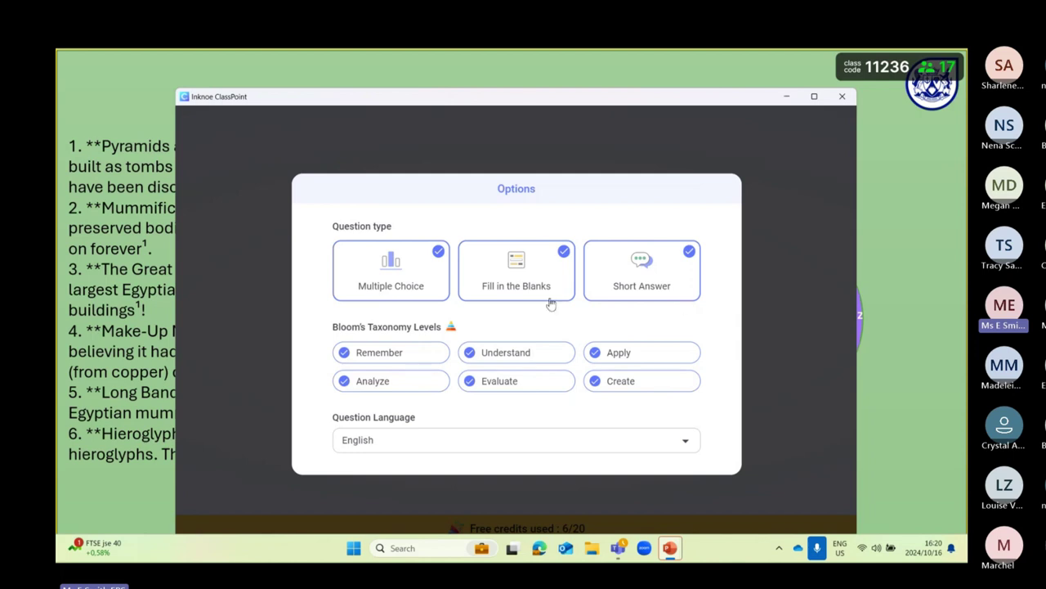
{"action": "left_click", "coordinate": [689, 254]}
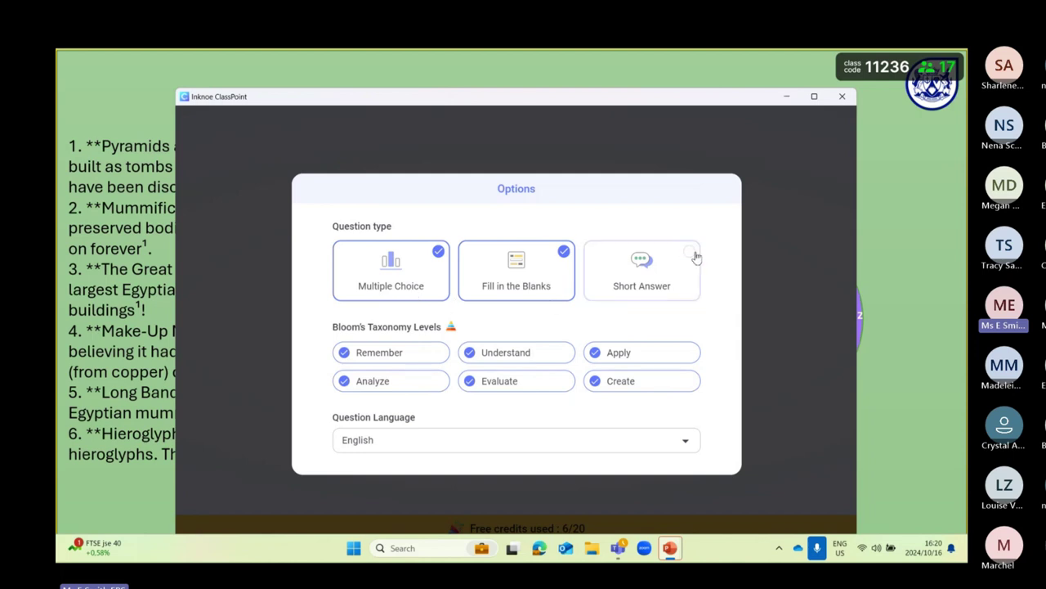
{"action": "left_click", "coordinate": [565, 252]}
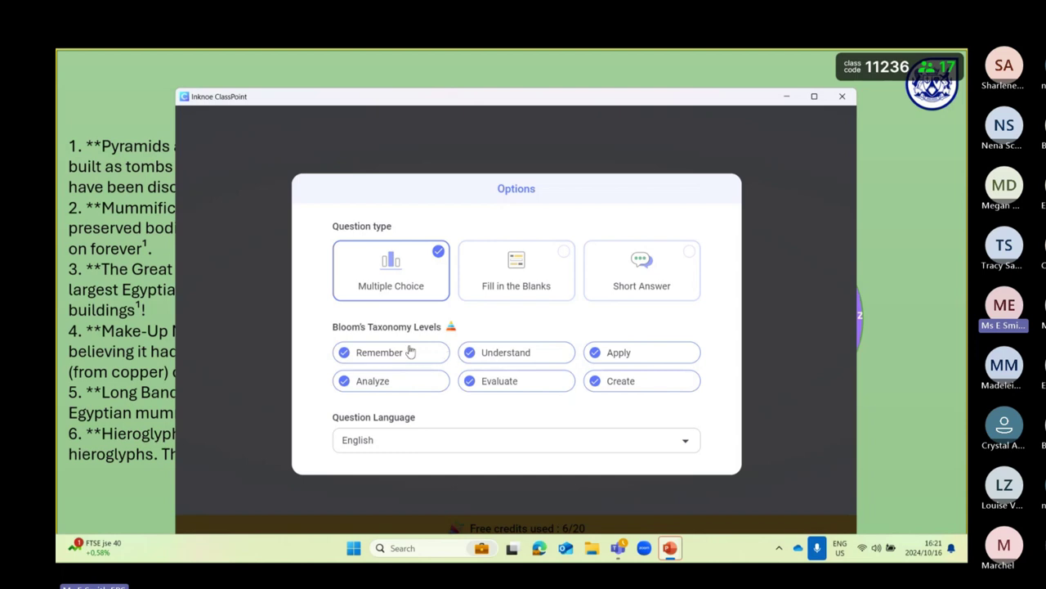
Keep only the Understand Bloom's level, then generate a question from the slide
{"action": "left_click", "coordinate": [521, 358]}
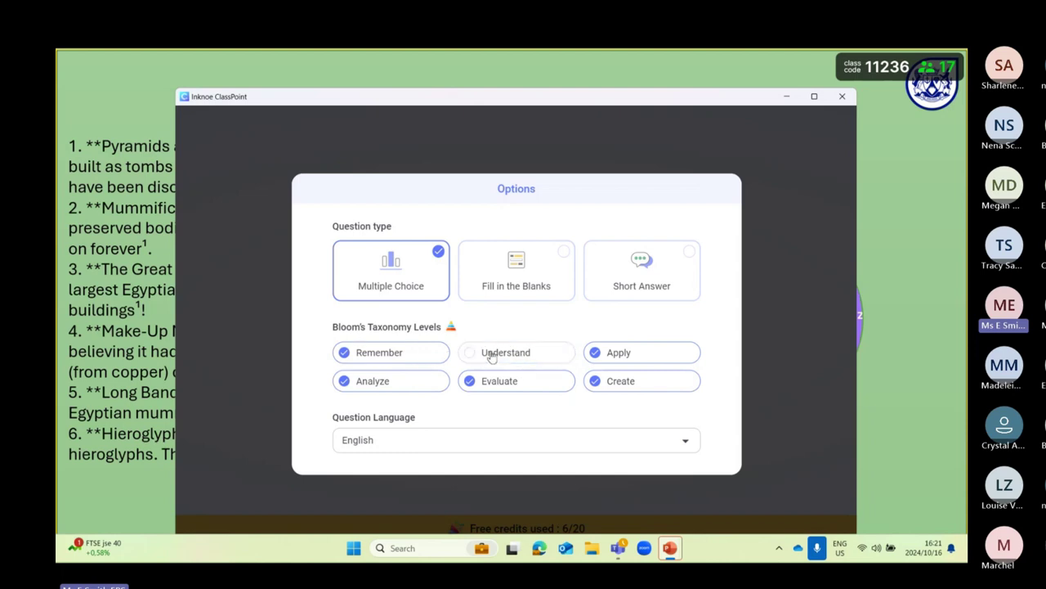
{"action": "left_click", "coordinate": [488, 355]}
{"action": "left_click", "coordinate": [347, 354]}
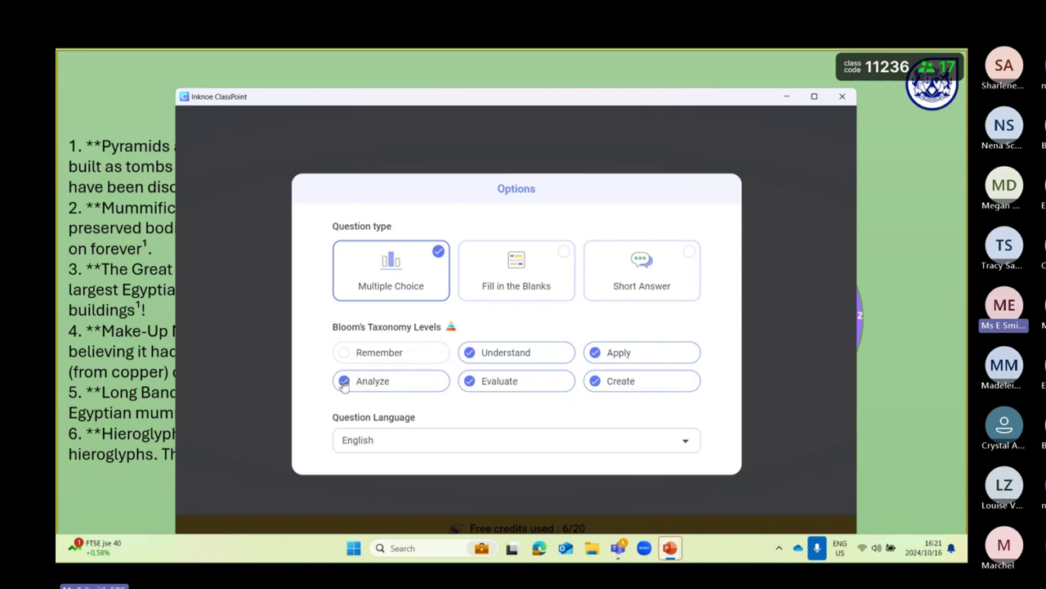
{"action": "left_click", "coordinate": [343, 384]}
{"action": "left_click", "coordinate": [473, 390]}
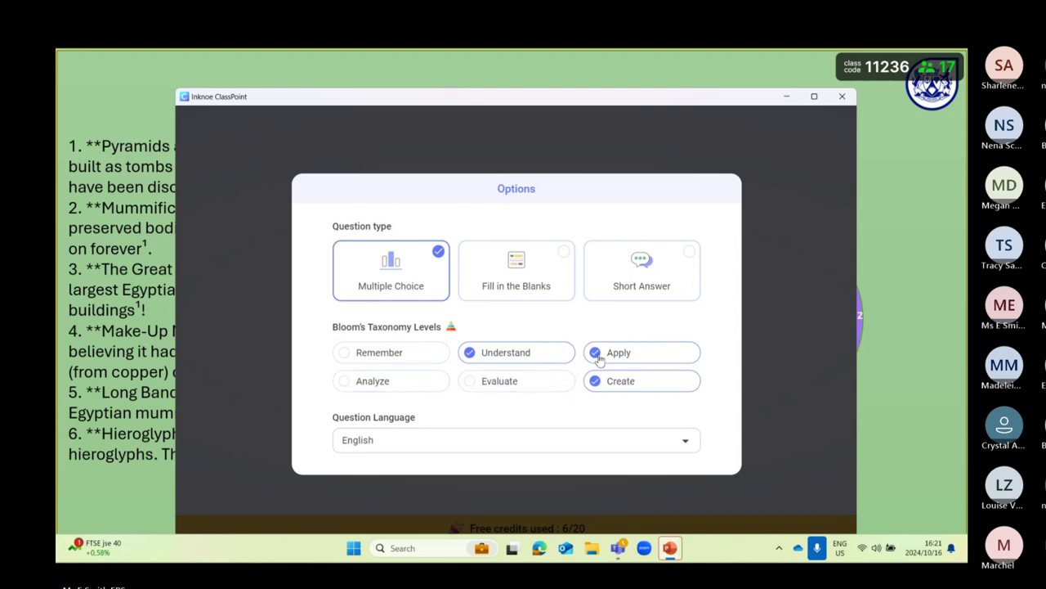
{"action": "left_click", "coordinate": [598, 358]}
{"action": "left_click", "coordinate": [596, 382]}
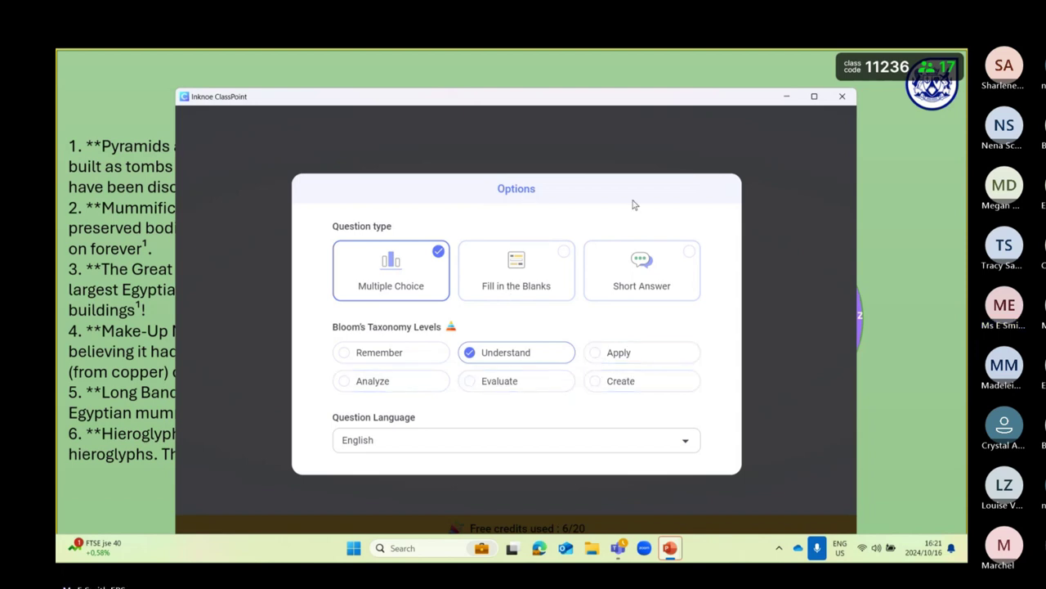
{"action": "left_click", "coordinate": [777, 230]}
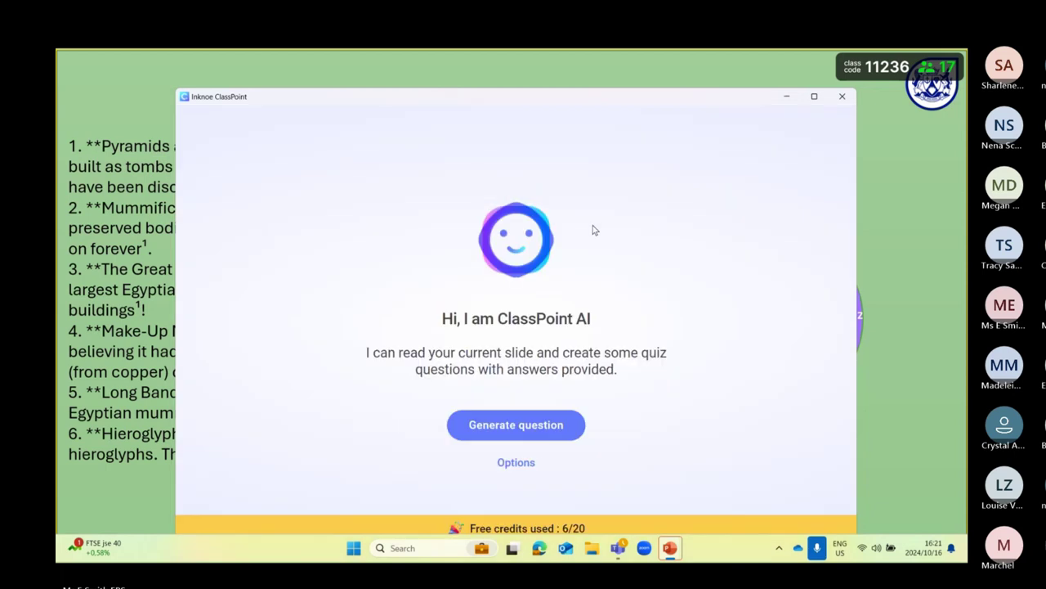
{"action": "left_click", "coordinate": [527, 431]}
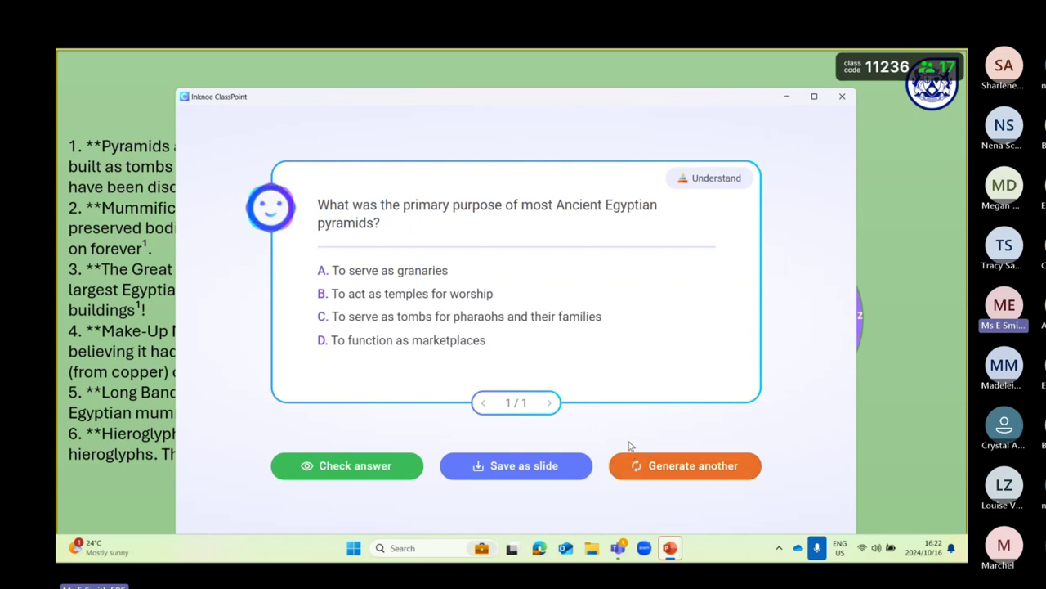
Mark C, 'To serve as tombs for pharaohs and their families', as the correct answer
{"action": "left_click", "coordinate": [345, 465]}
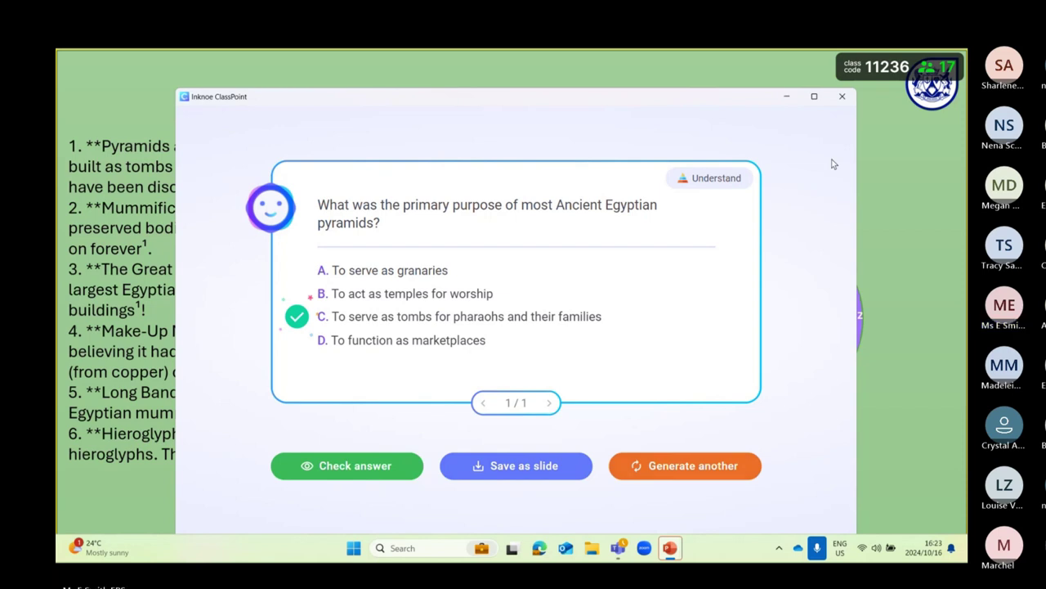
Close the quiz window, reopen and close the AI question, then go to the next slide
{"action": "left_click", "coordinate": [842, 98]}
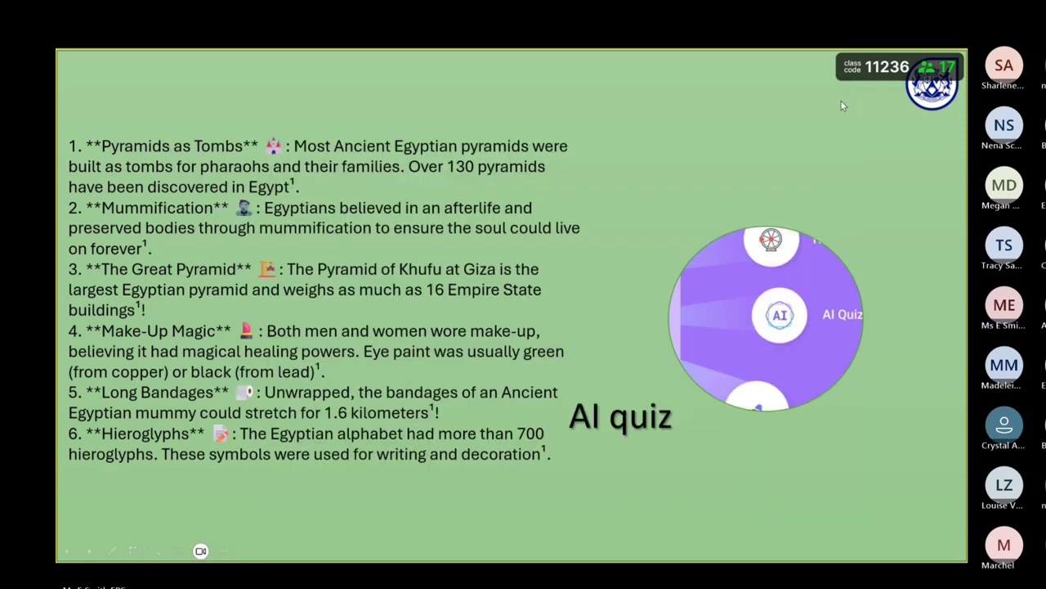
{"action": "left_click", "coordinate": [631, 549]}
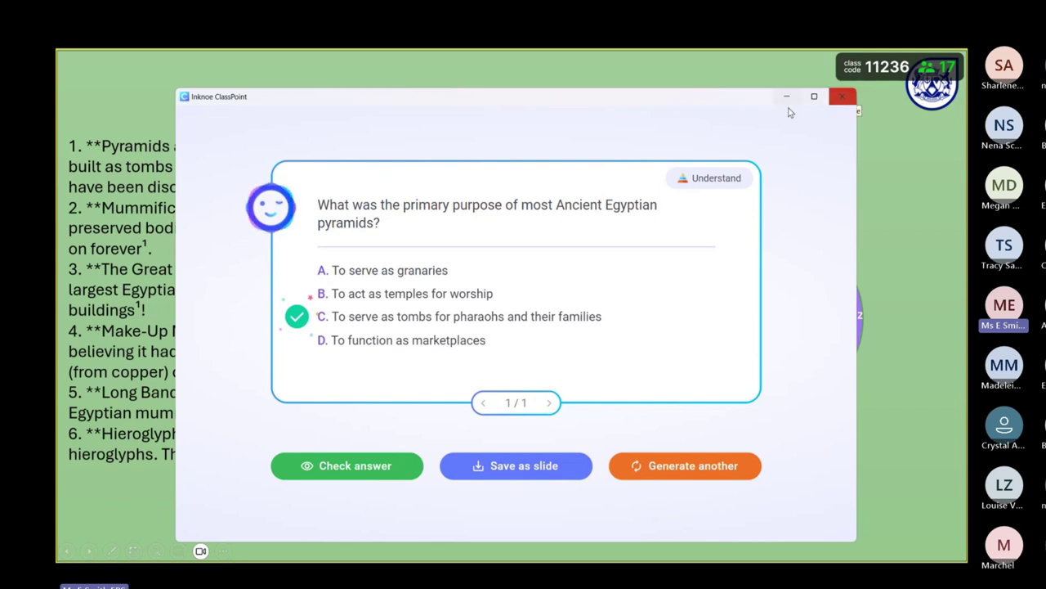
{"action": "left_click", "coordinate": [841, 97]}
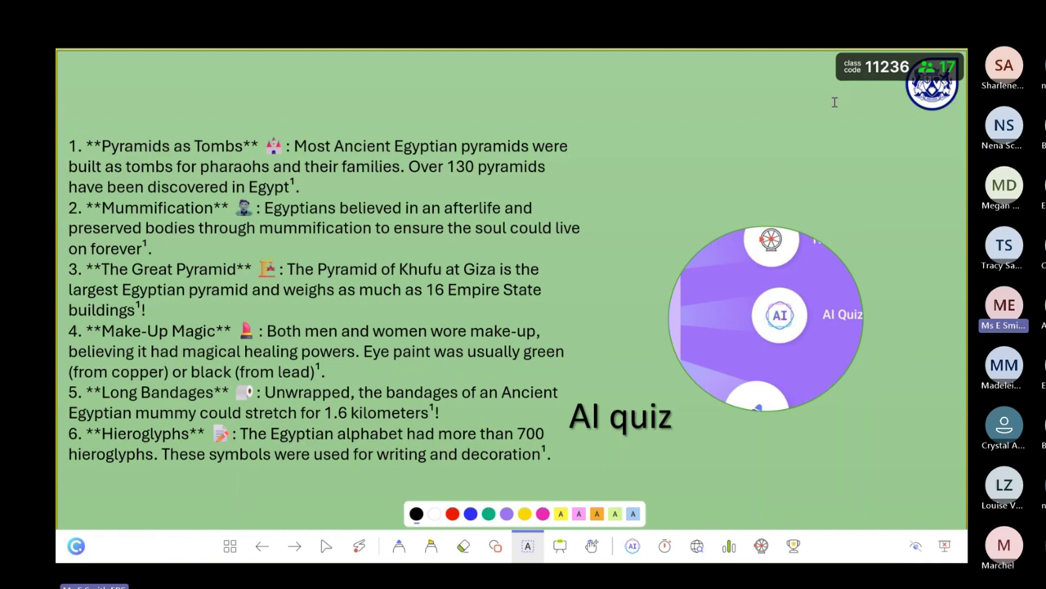
{"action": "left_click", "coordinate": [295, 546]}
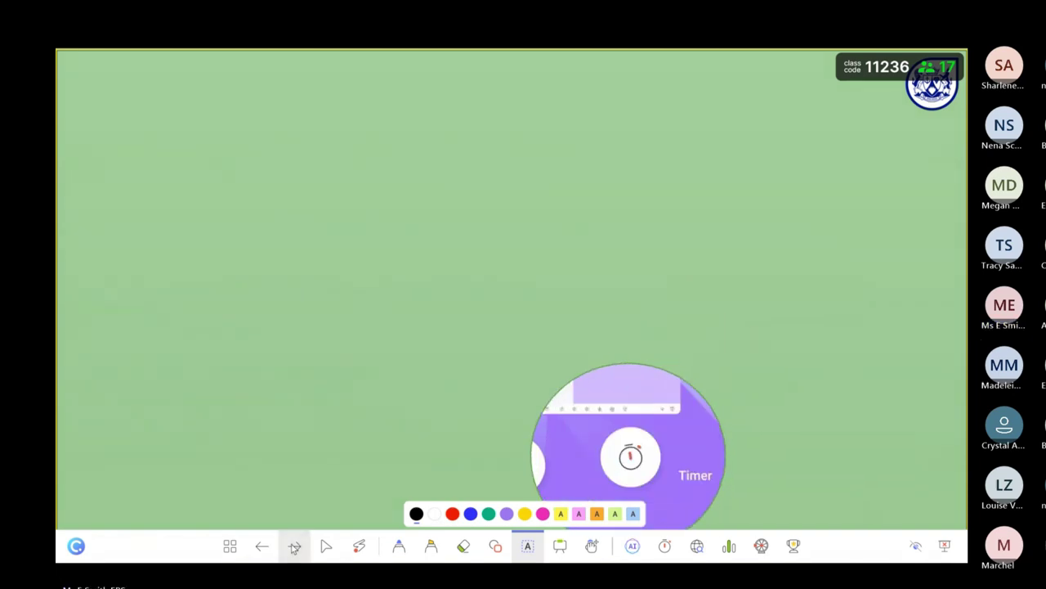
Set a 4-minute countdown timer, show it full screen, then shrink it back to a small window
{"action": "left_click", "coordinate": [666, 546]}
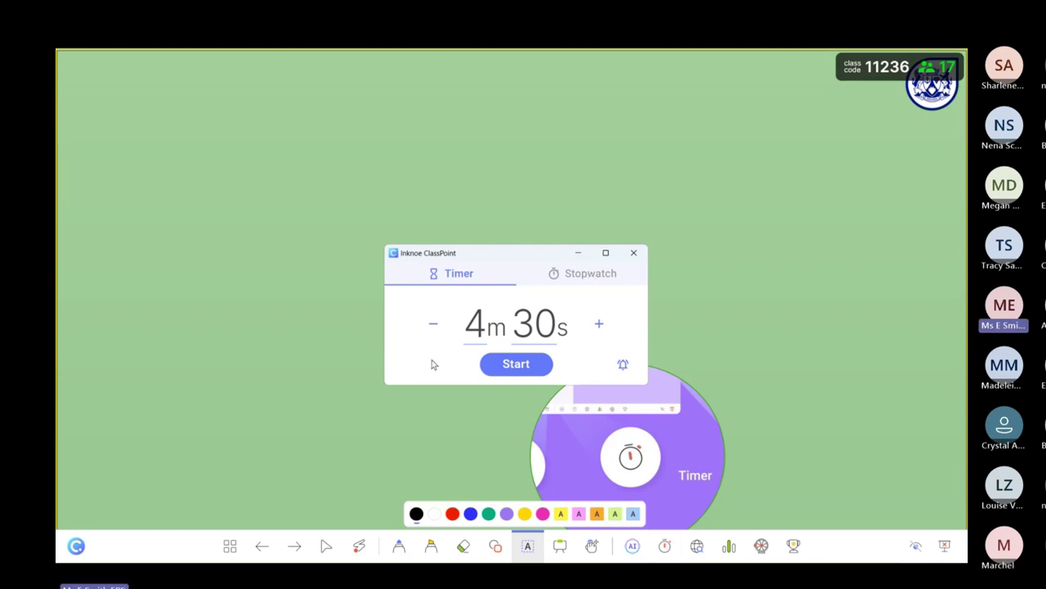
{"action": "left_click", "coordinate": [434, 327]}
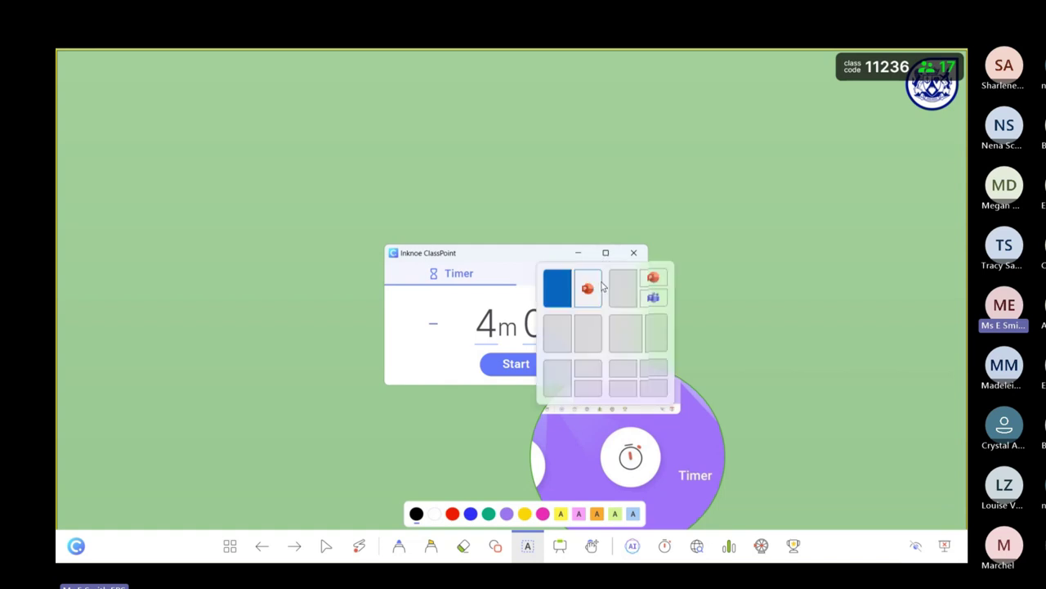
{"action": "left_click", "coordinate": [608, 256]}
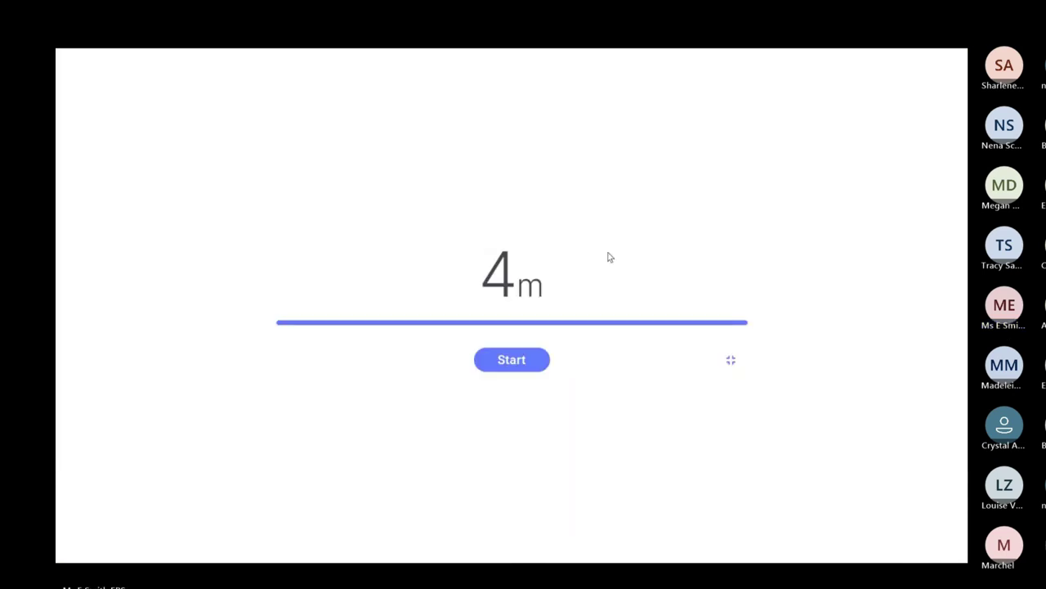
{"action": "left_click", "coordinate": [731, 363]}
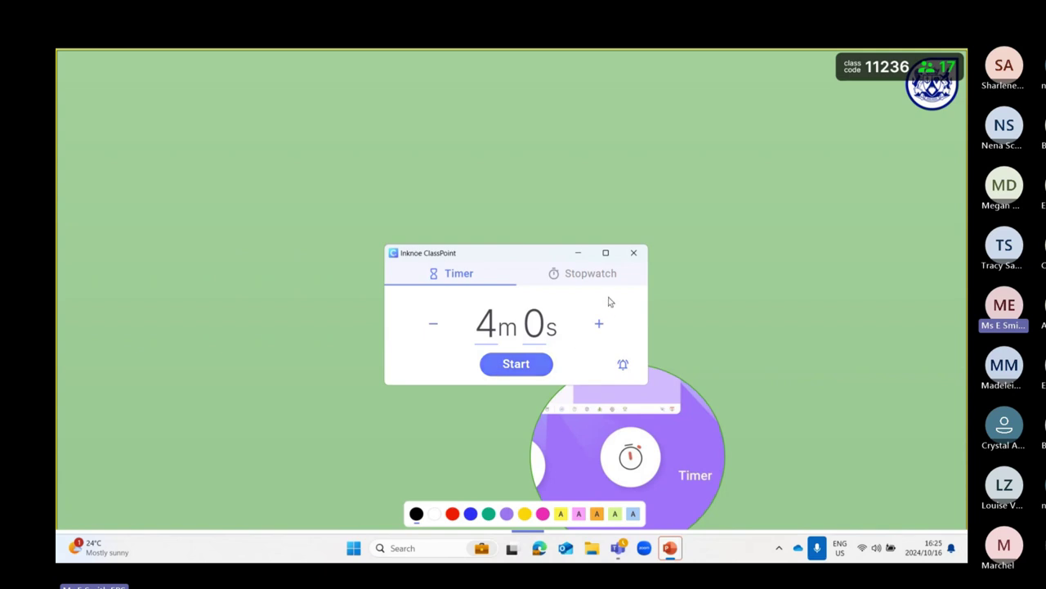
Close the timer and advance two slides to reach the Browser slide
{"action": "left_click", "coordinate": [635, 255]}
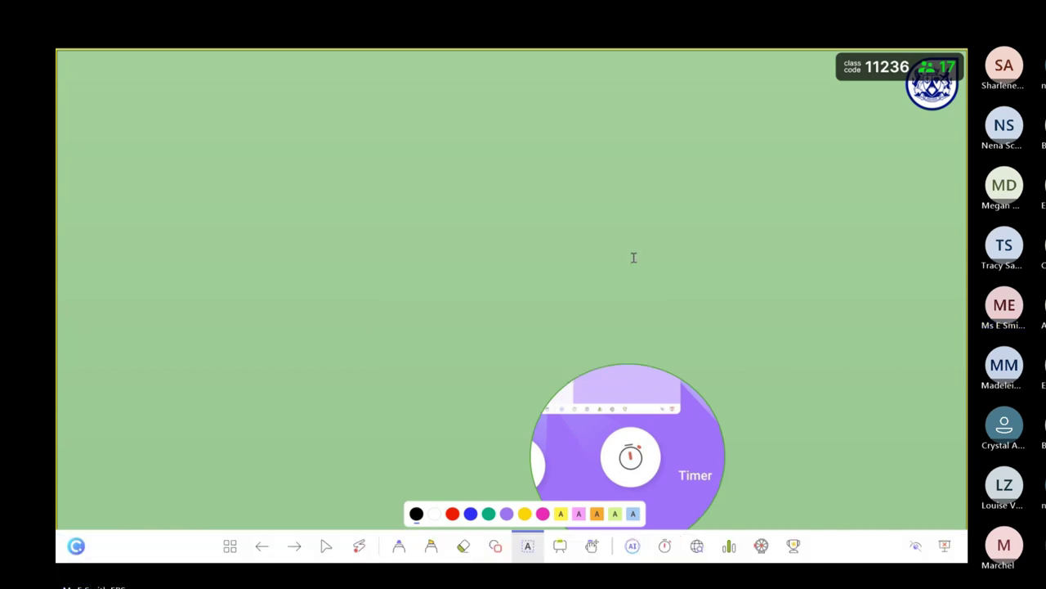
{"action": "left_click", "coordinate": [292, 546]}
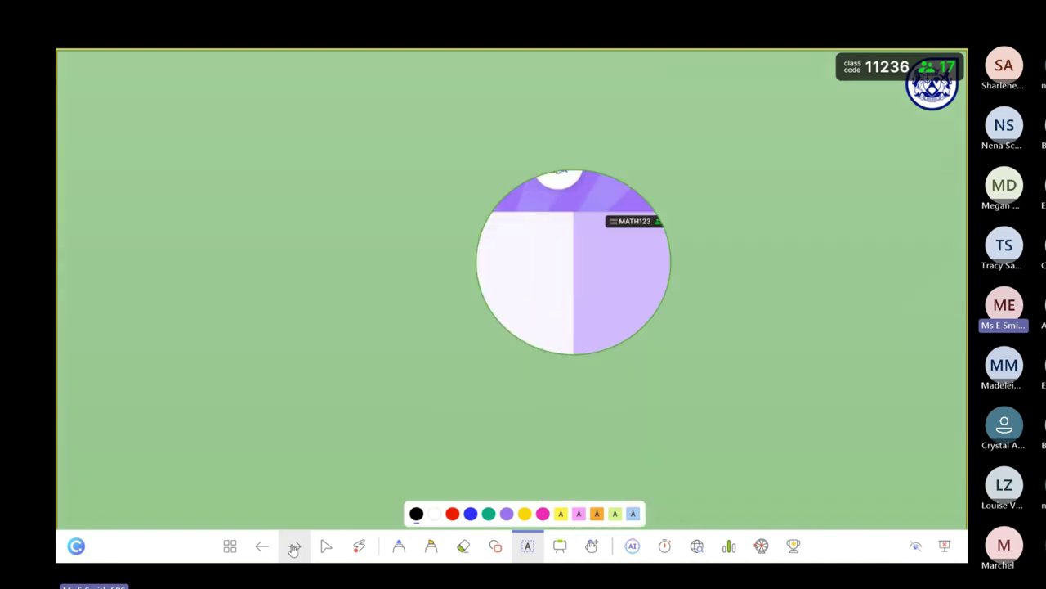
{"action": "left_click", "coordinate": [293, 546]}
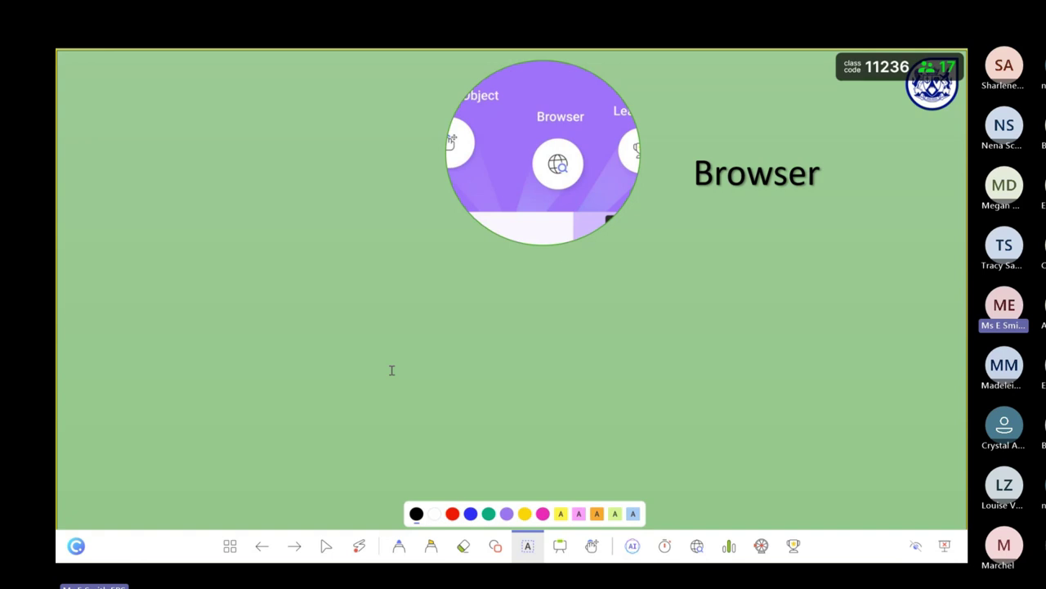
Search 'how old was king tut when he became king?' in ClassPoint's built-in browser
{"action": "left_click", "coordinate": [697, 546]}
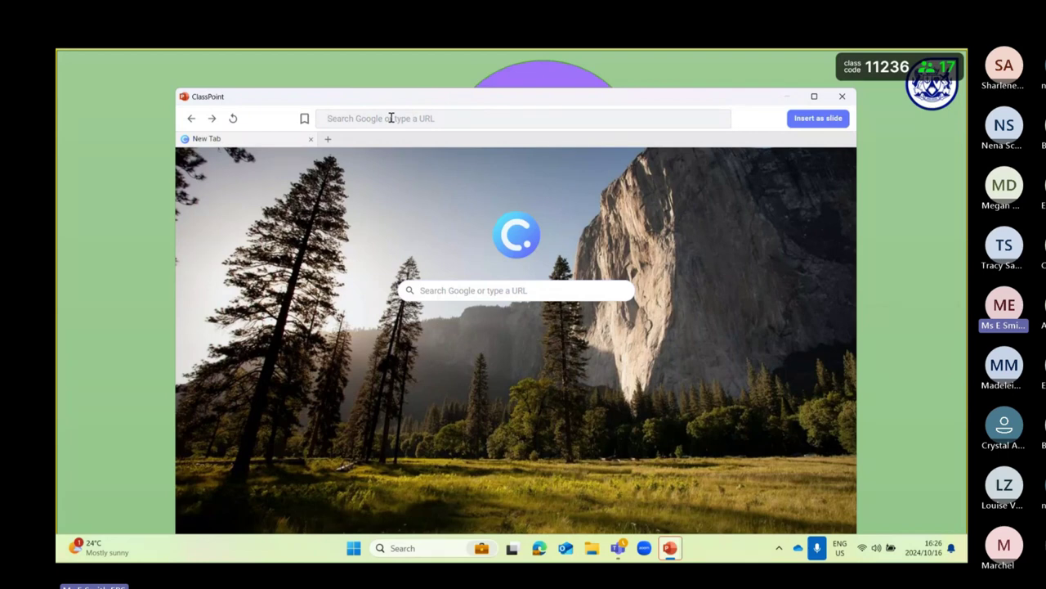
{"action": "type", "text": "how old was king tut when he becam"}
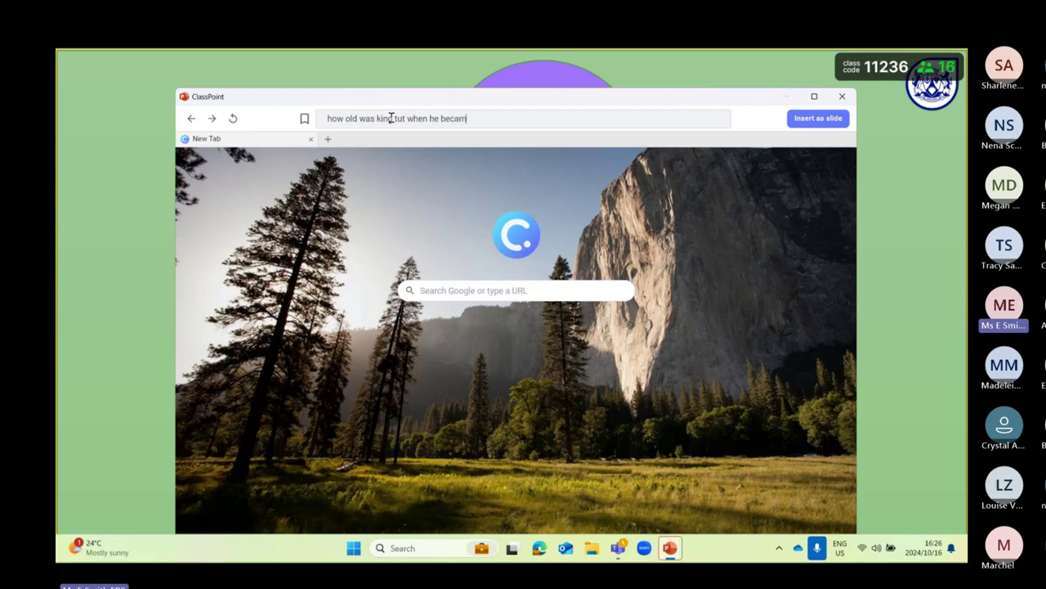
{"action": "type", "text": "e king?"}
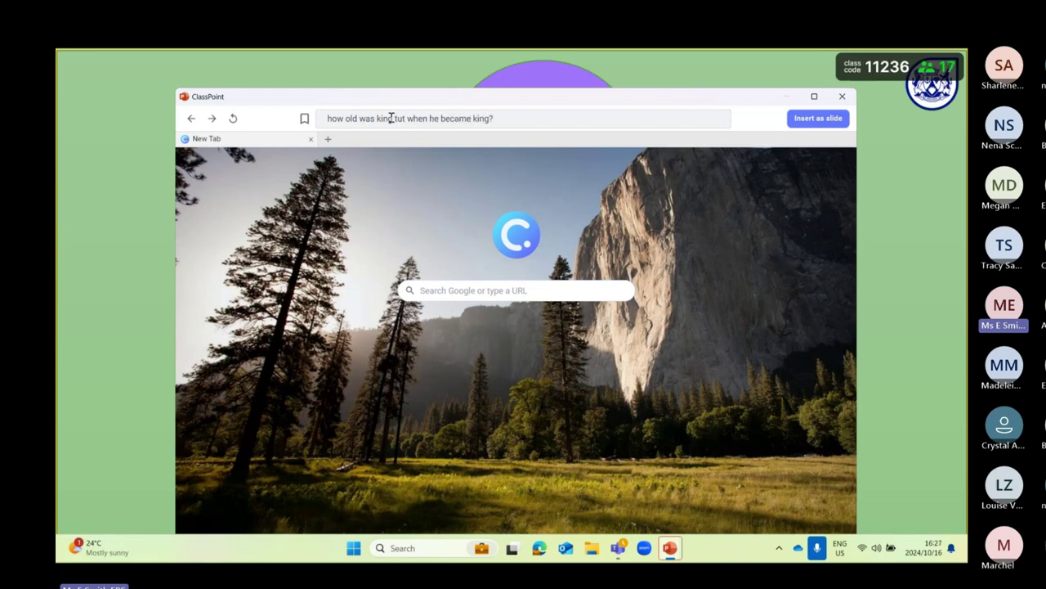
{"action": "key", "text": "Return"}
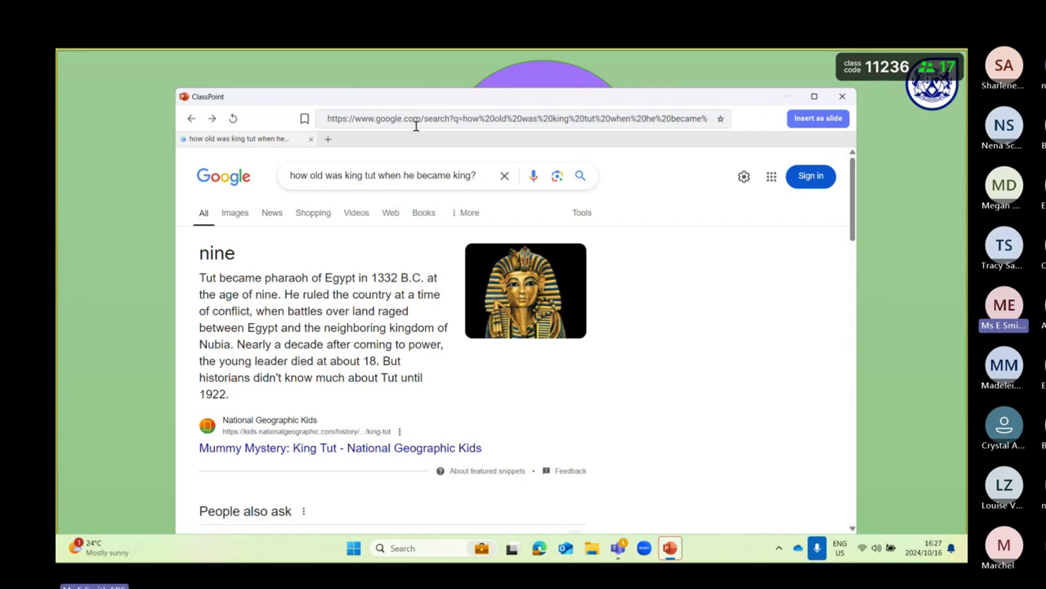
{"action": "scroll", "coordinate": [387, 428], "scroll_direction": "down", "scroll_amount": 3}
{"action": "scroll", "coordinate": [390, 426], "scroll_direction": "down", "scroll_amount": 5}
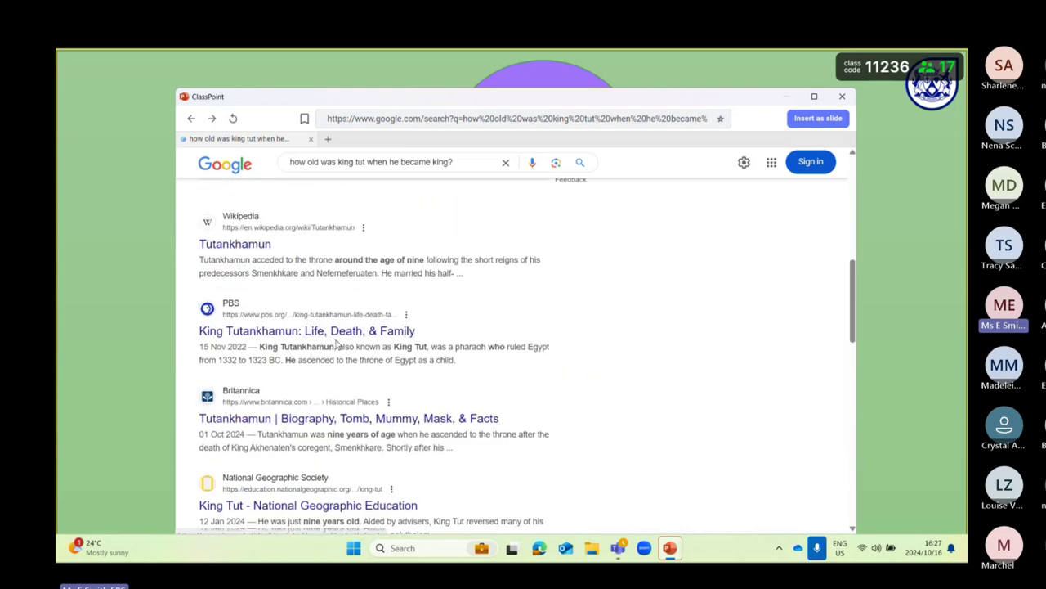
{"action": "scroll", "coordinate": [335, 344], "scroll_direction": "up", "scroll_amount": 5}
{"action": "scroll", "coordinate": [335, 344], "scroll_direction": "up", "scroll_amount": 2}
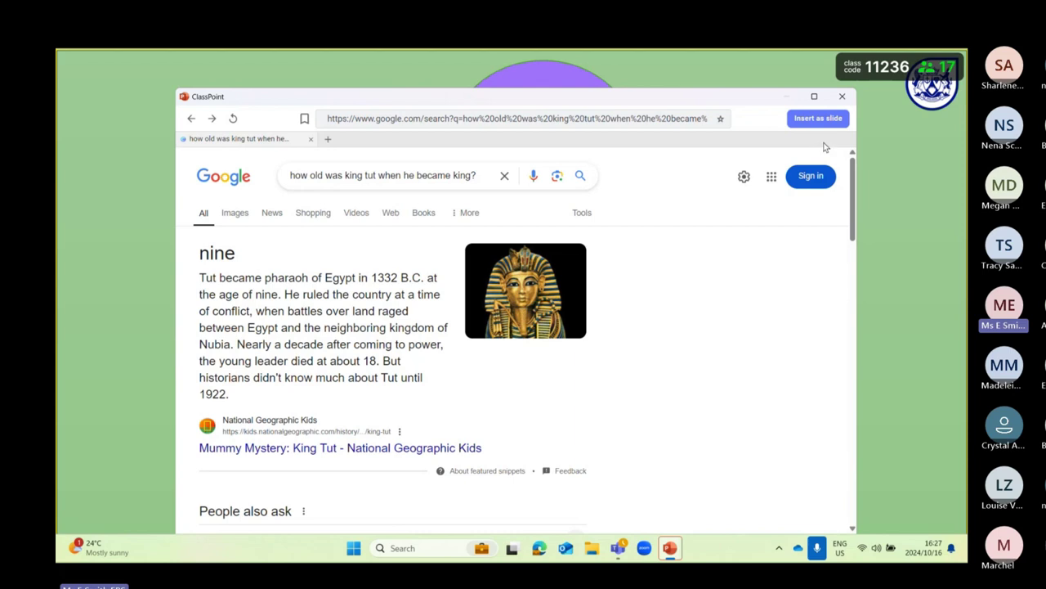
Close the browser window and advance to the Polls slide
{"action": "left_click", "coordinate": [842, 97]}
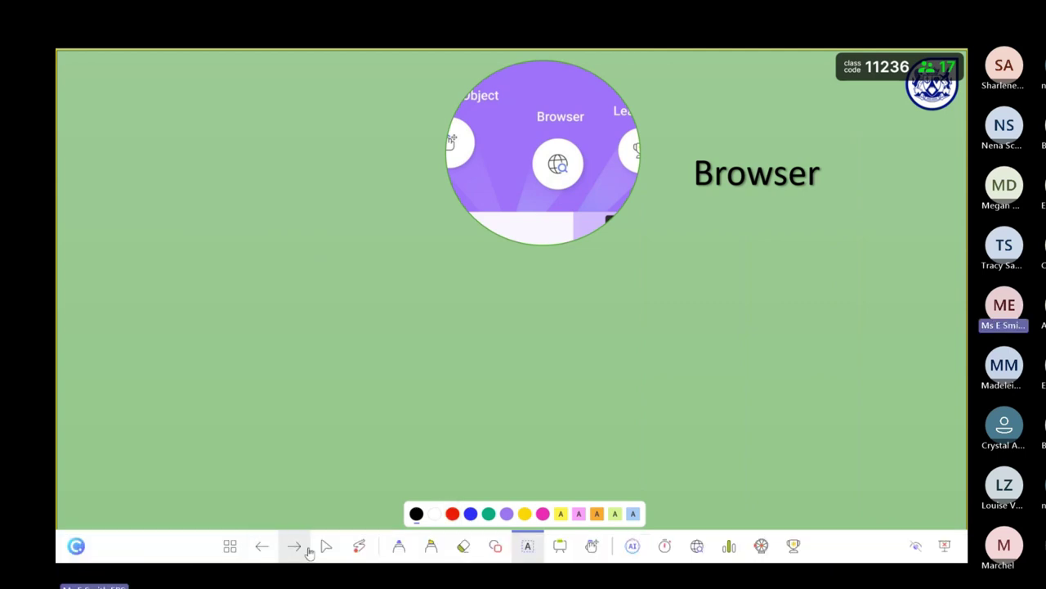
{"action": "left_click", "coordinate": [295, 548]}
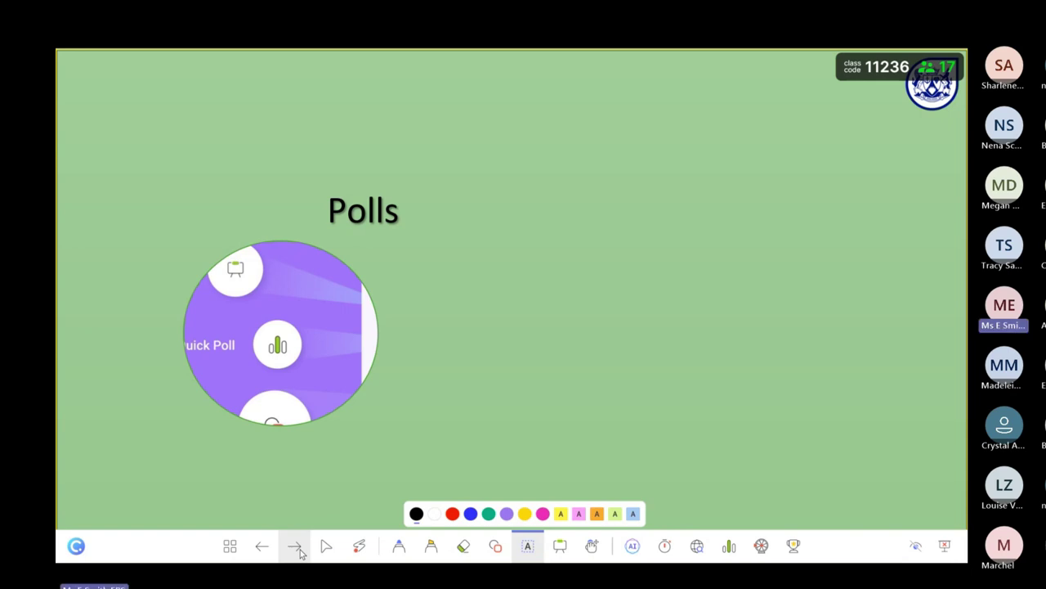
Start a Quick Poll with the Feedback (5 levels) response type
{"action": "left_click", "coordinate": [730, 549]}
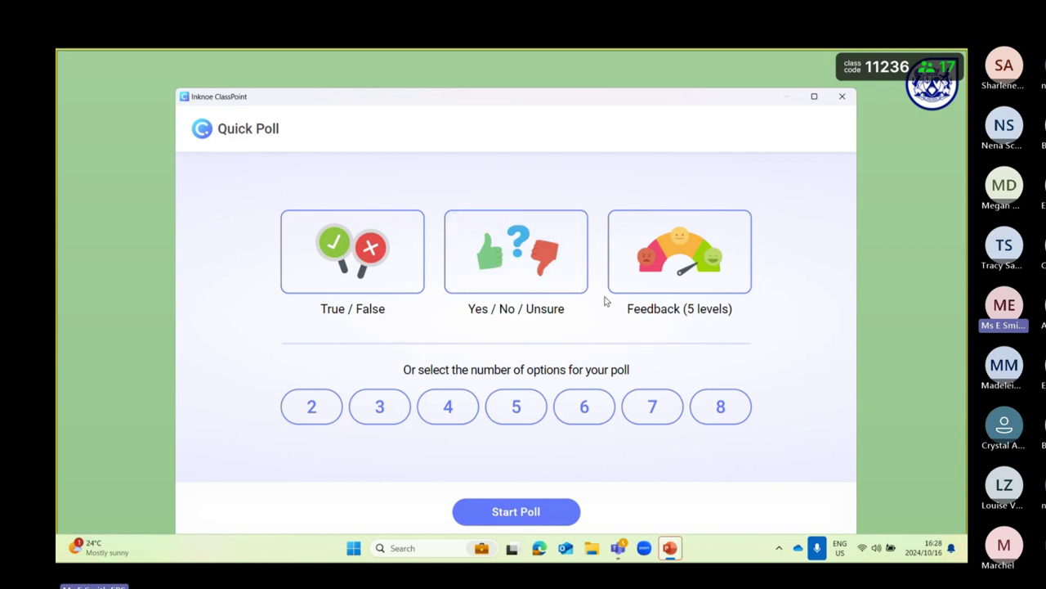
{"action": "left_click", "coordinate": [691, 278]}
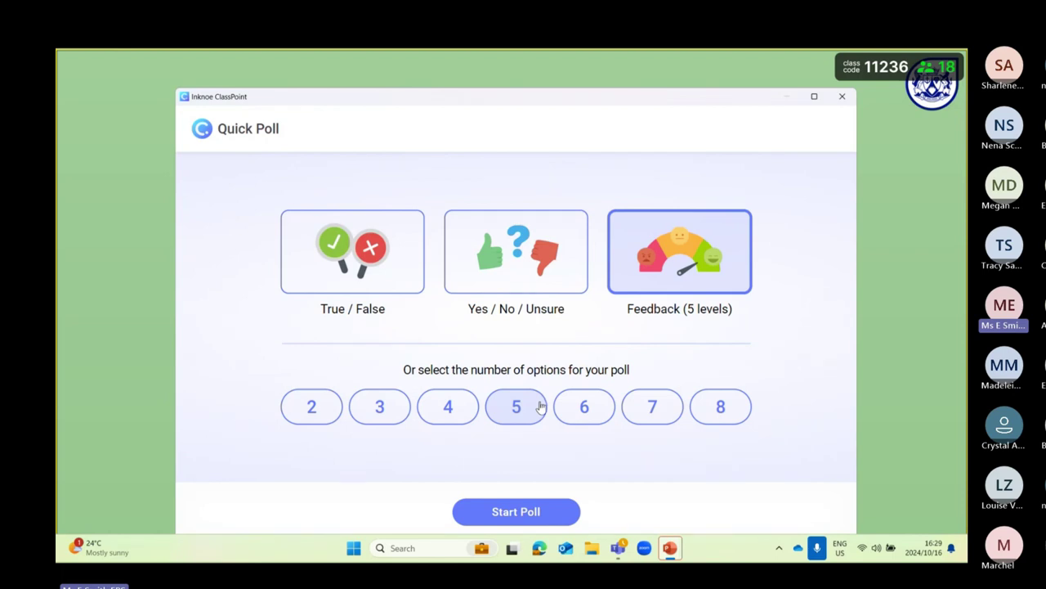
Run the Feedback poll, stop it at 5 Strongly Agree and 6 Agree, and close the results
{"action": "left_click", "coordinate": [516, 510]}
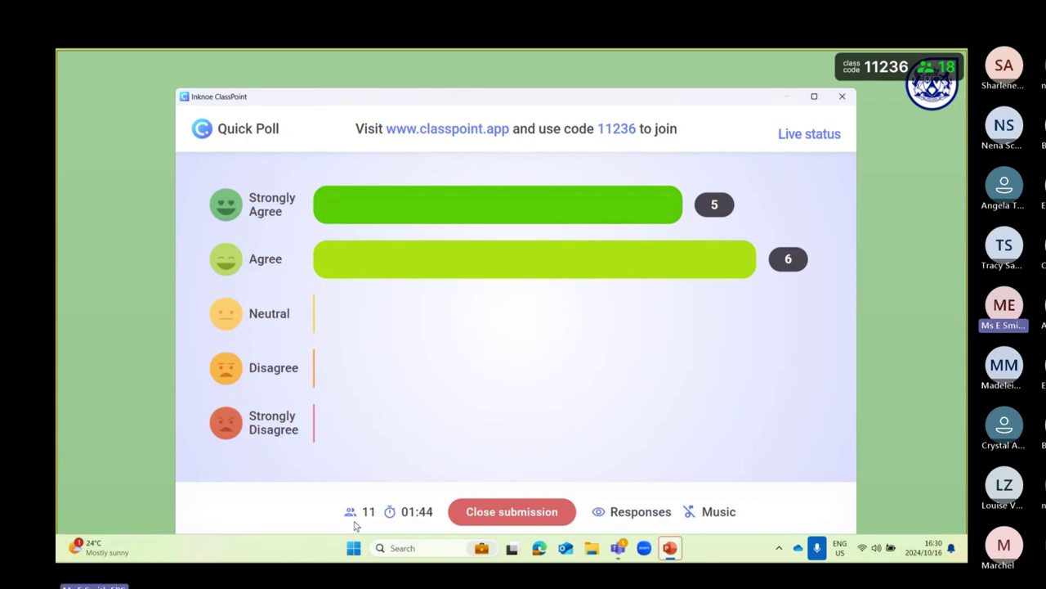
{"action": "left_click", "coordinate": [498, 515]}
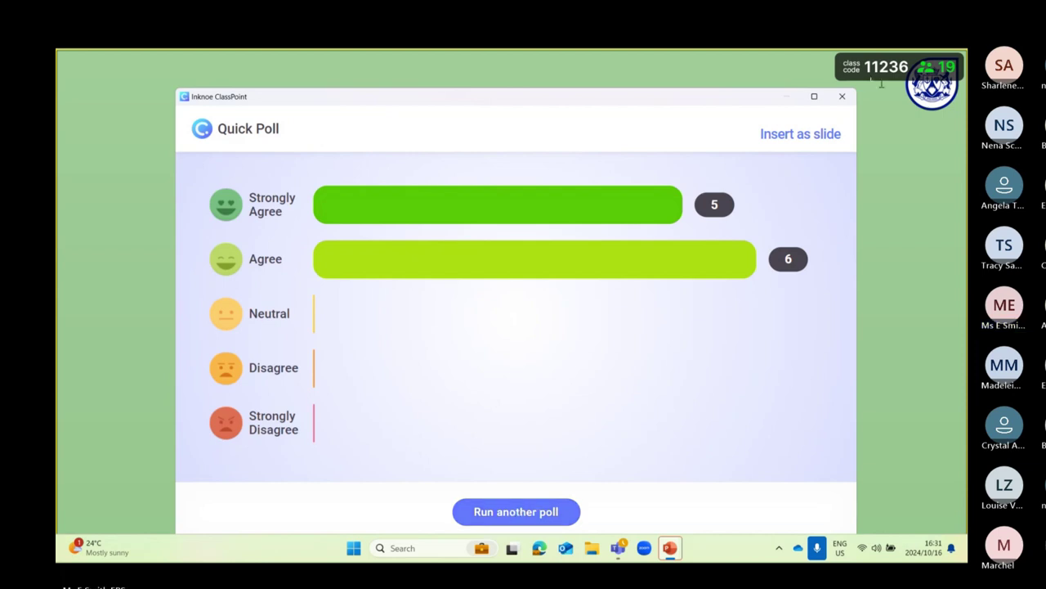
{"action": "left_click", "coordinate": [842, 96]}
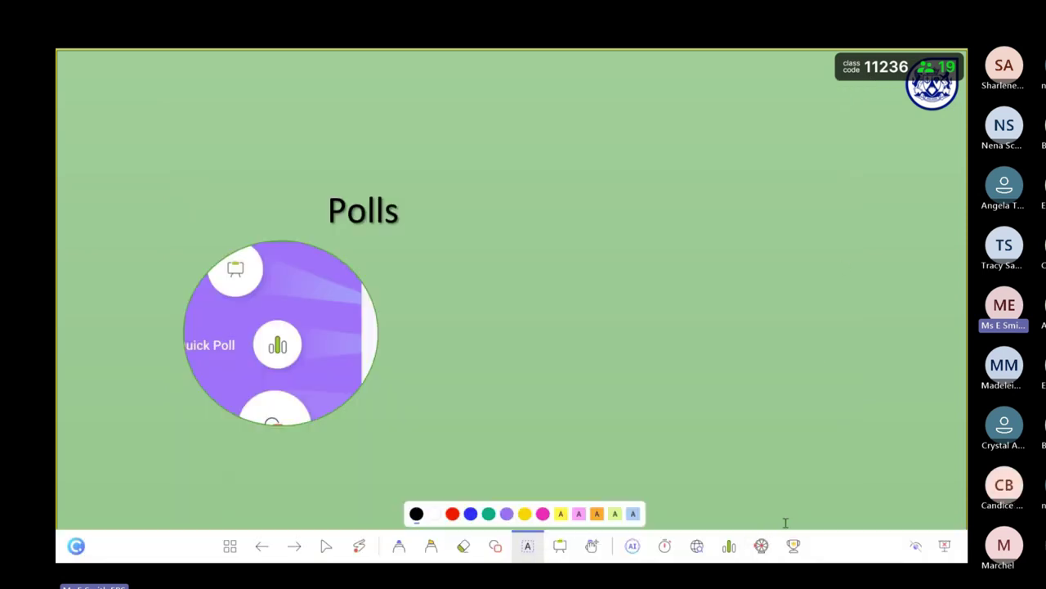
Advance the slideshow to the 'Name Picker' slide
{"action": "left_click", "coordinate": [294, 545]}
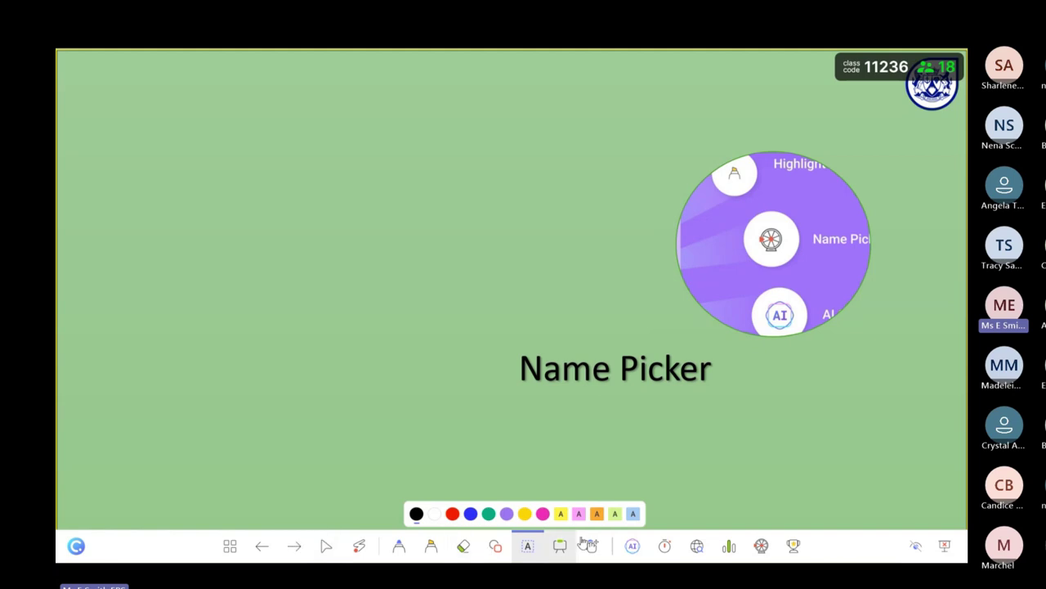
Open ClassPoint's Name Picker wheel of participants from the slideshow toolbar
{"action": "left_click", "coordinate": [761, 546]}
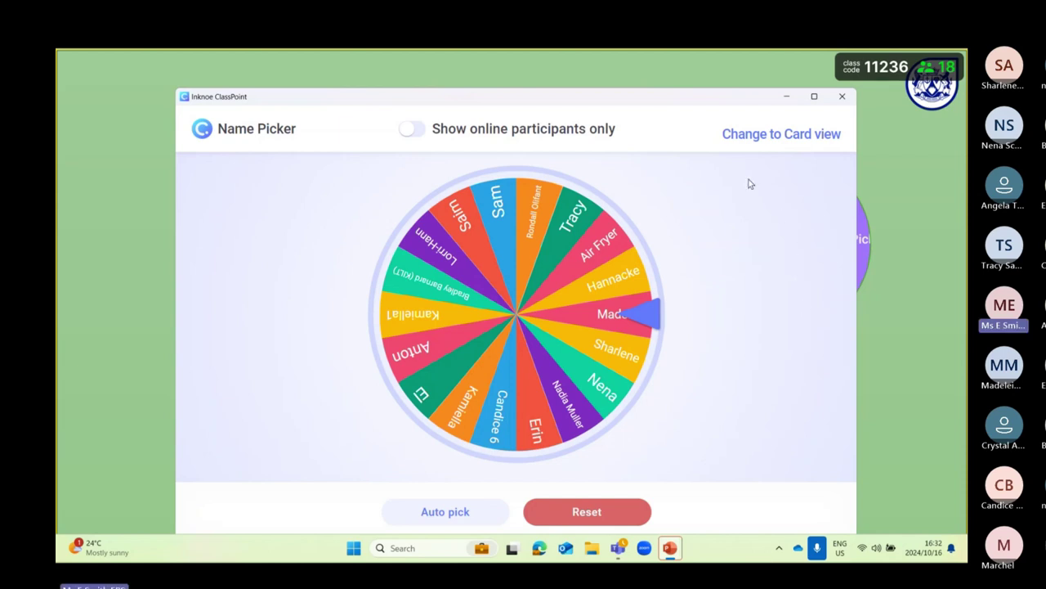
{"action": "left_click", "coordinate": [771, 136]}
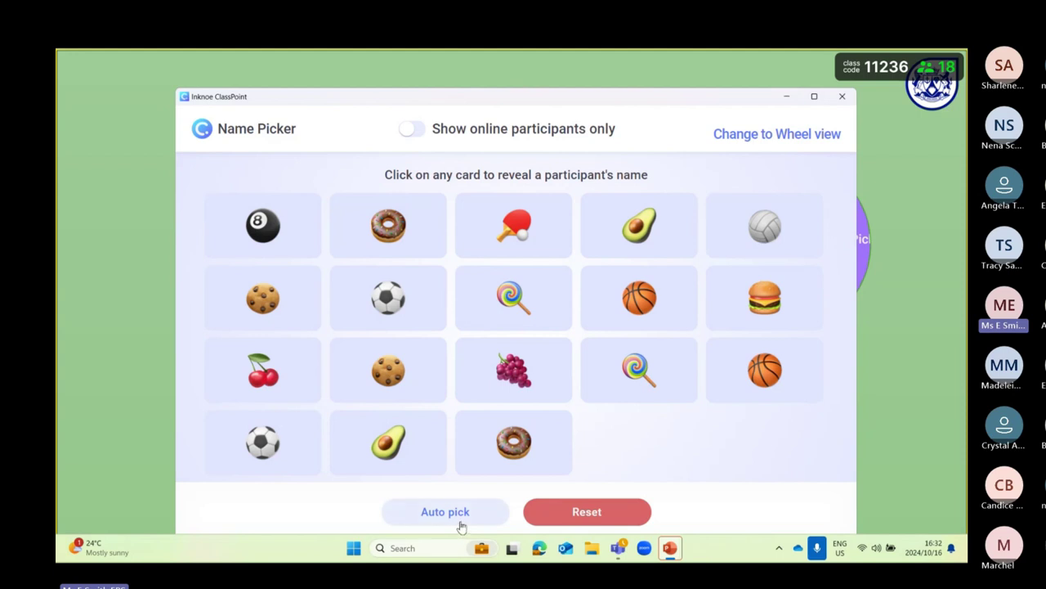
{"action": "left_click", "coordinate": [749, 137]}
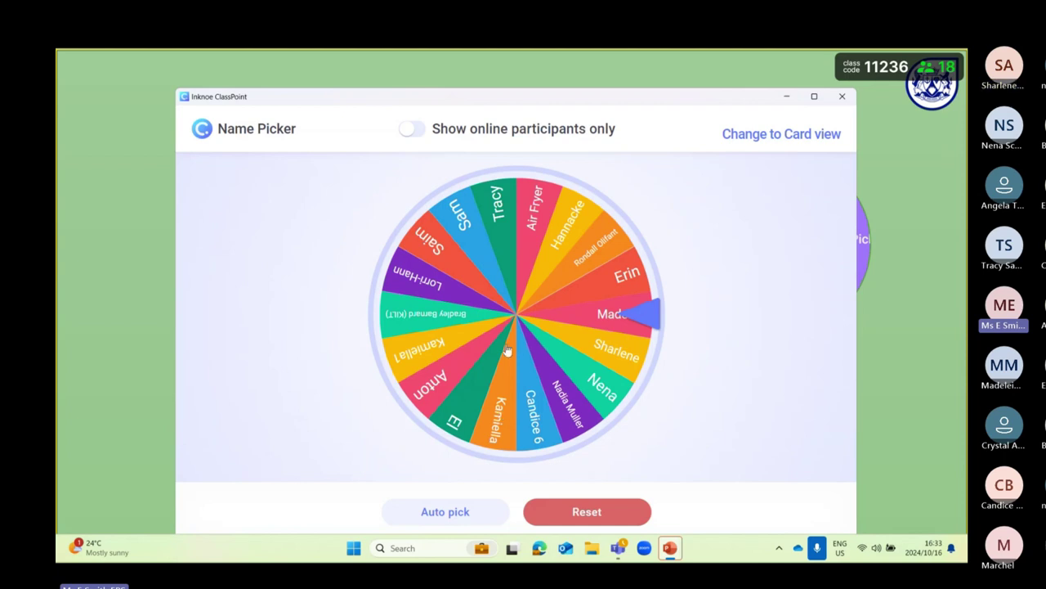
Spin the name wheel to pick a participant, dismiss the result, and close the Name Picker
{"action": "left_click", "coordinate": [555, 331]}
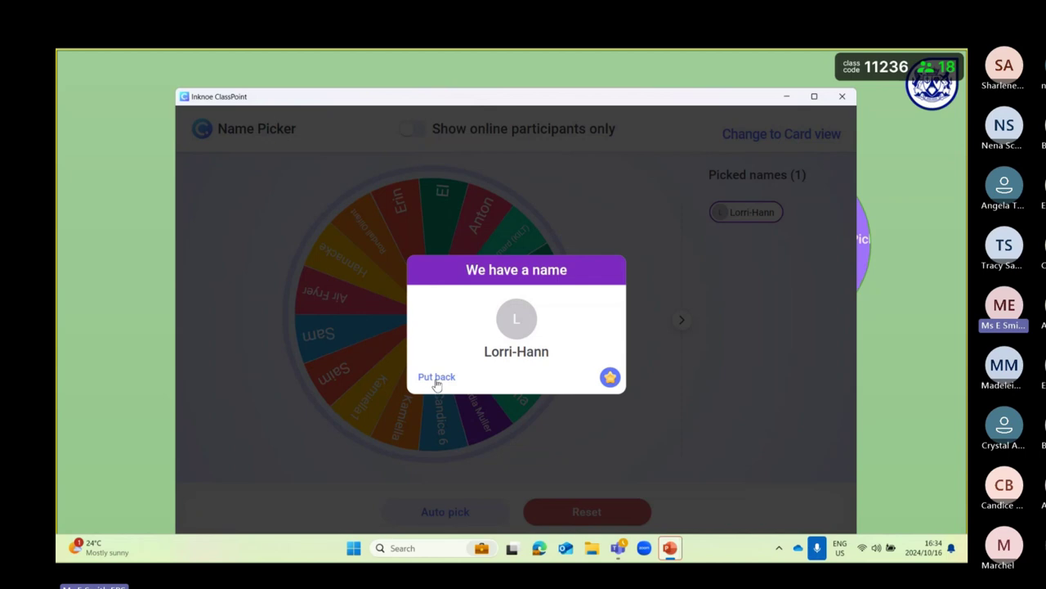
{"action": "left_click", "coordinate": [585, 411]}
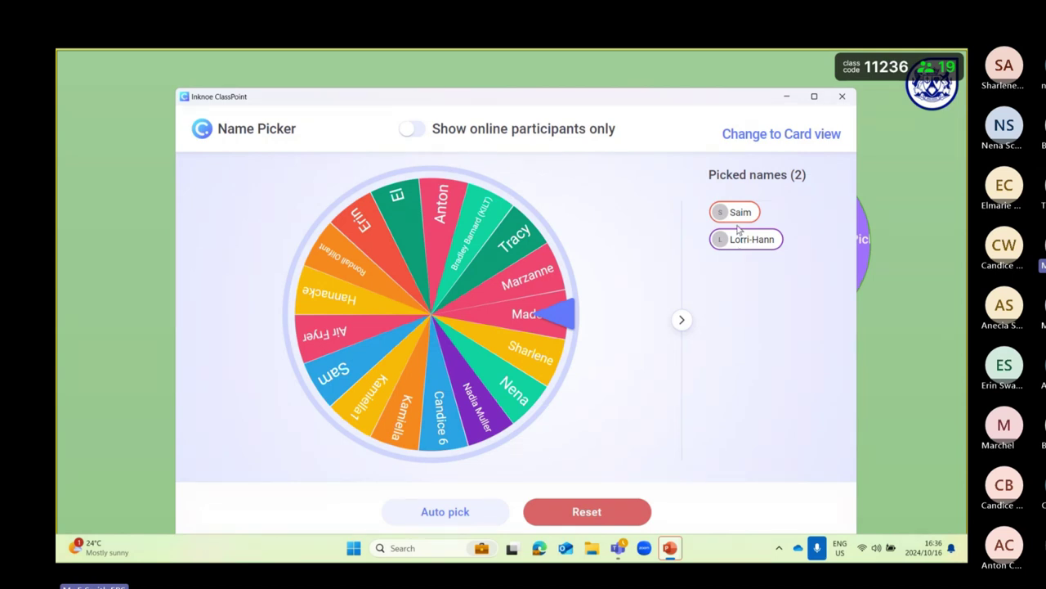
{"action": "left_click", "coordinate": [843, 98]}
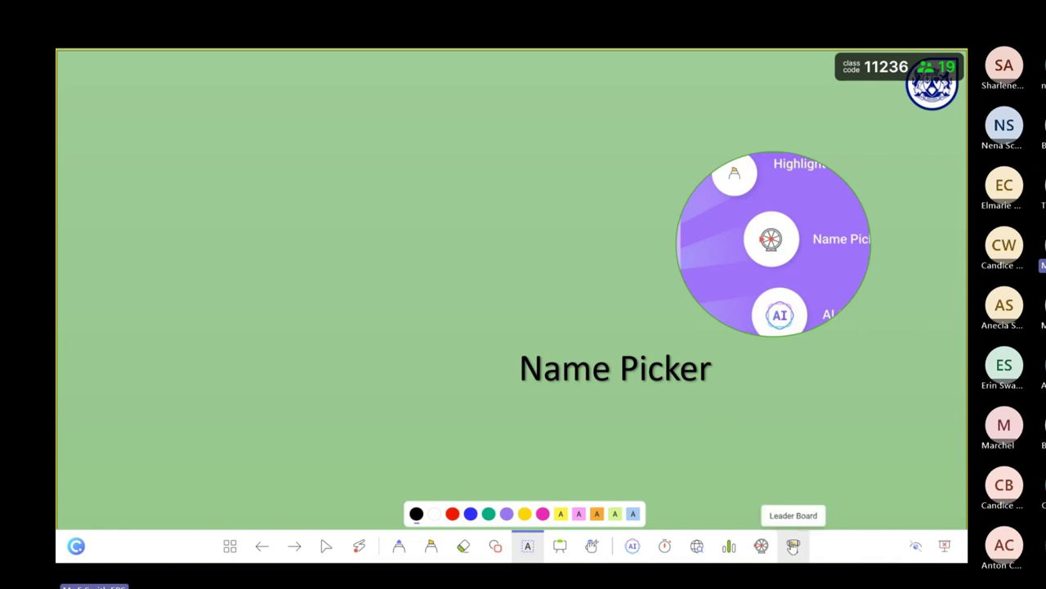
Advance the slideshow to the 'Leader Board' slide
{"action": "left_click", "coordinate": [294, 547]}
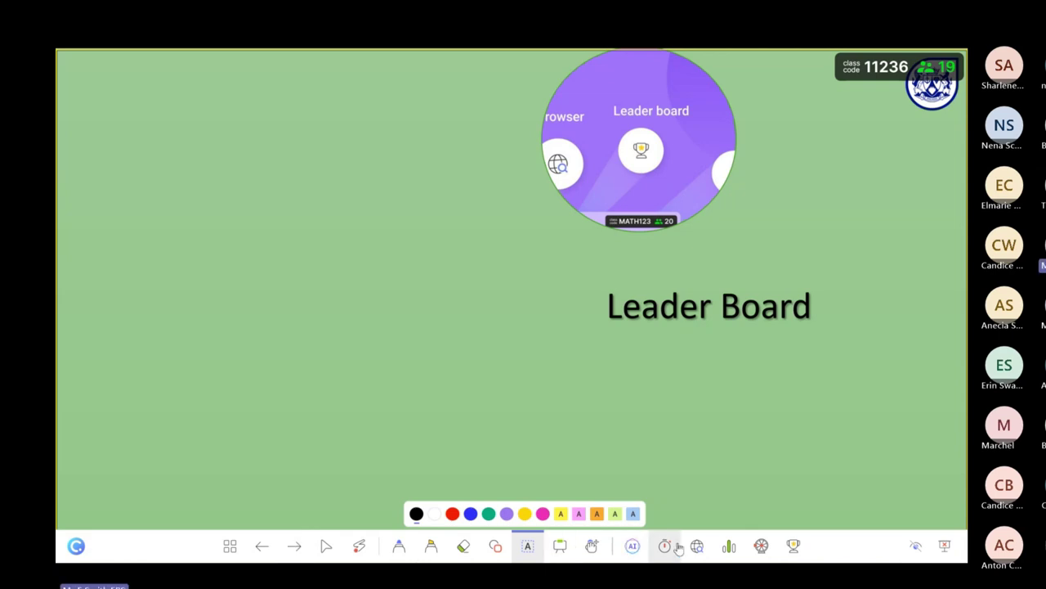
Show the class Leader Board rankings, then close them to return to the slide
{"action": "left_click", "coordinate": [793, 547]}
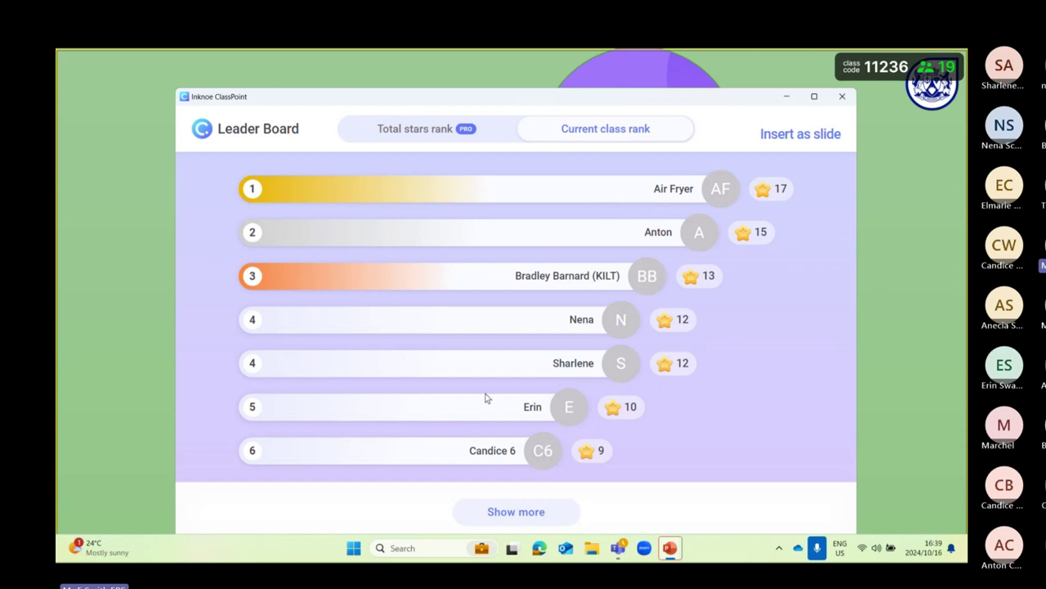
{"action": "left_click", "coordinate": [843, 96]}
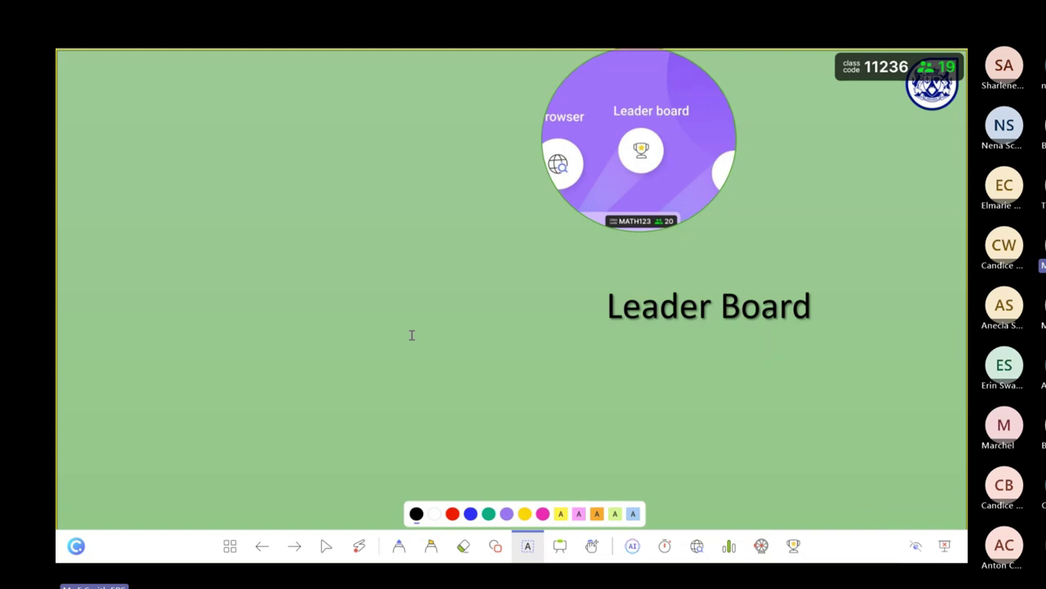
Exit the slideshow to the editor and display the Inknoe ClassPoint ribbon tools
{"action": "key", "text": "Escape"}
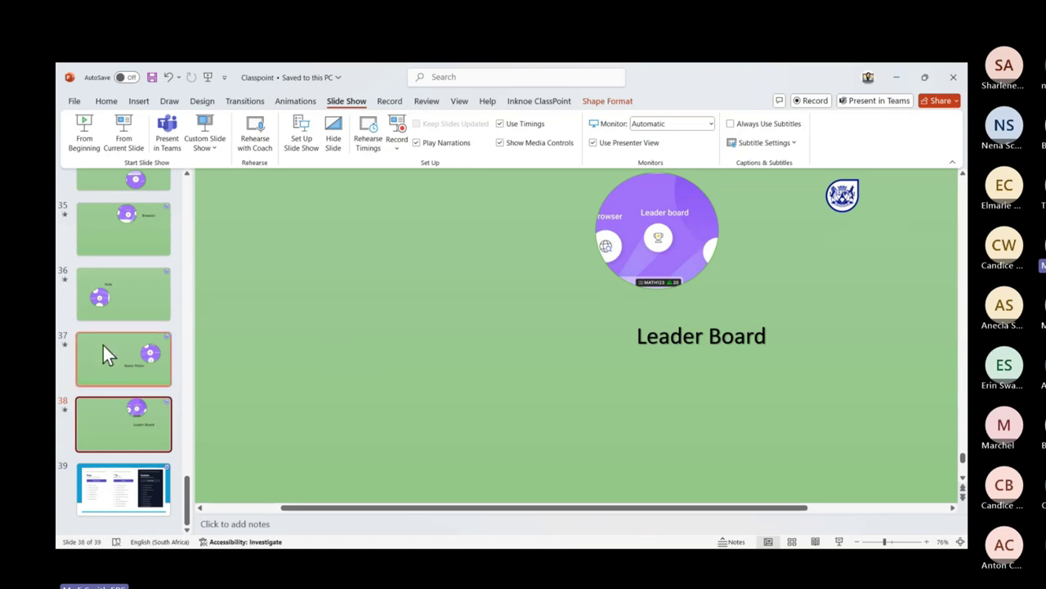
{"action": "scroll", "coordinate": [130, 447], "scroll_direction": "up", "scroll_amount": 10}
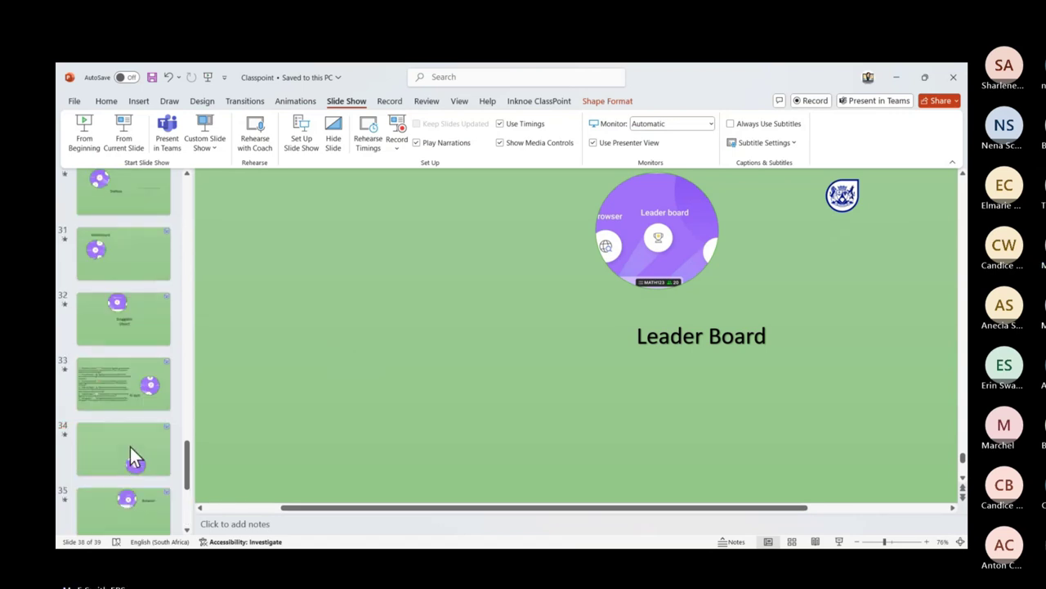
{"action": "scroll", "coordinate": [135, 445], "scroll_direction": "up", "scroll_amount": 10}
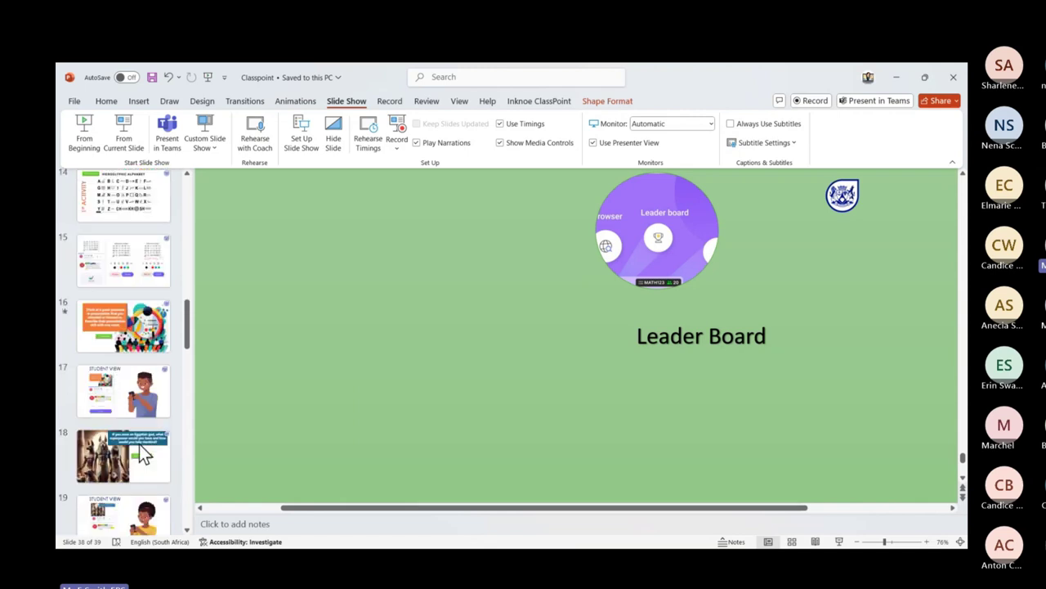
{"action": "scroll", "coordinate": [145, 448], "scroll_direction": "up", "scroll_amount": 4}
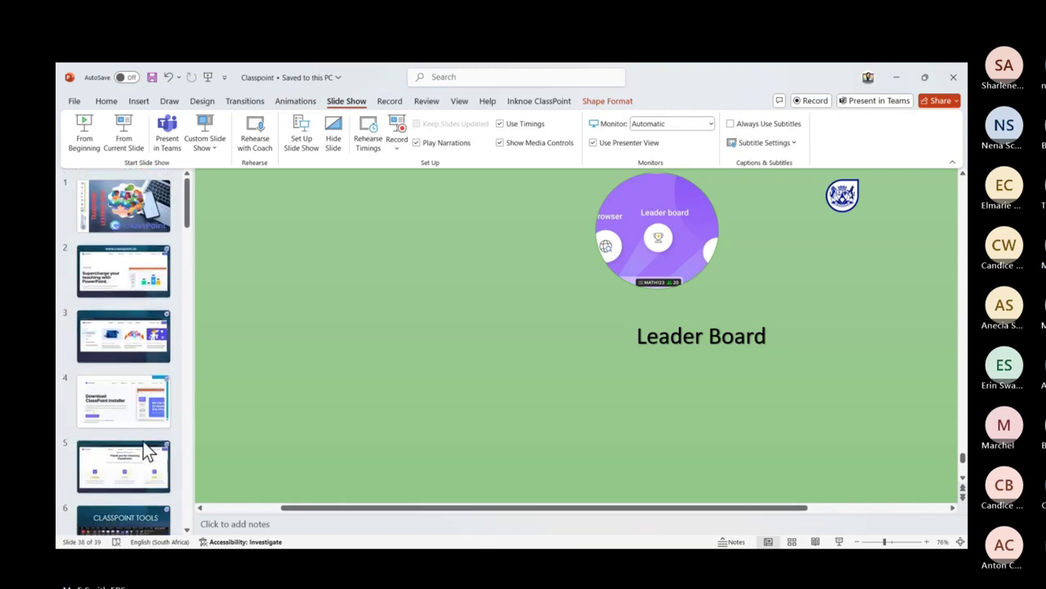
{"action": "left_click", "coordinate": [551, 104]}
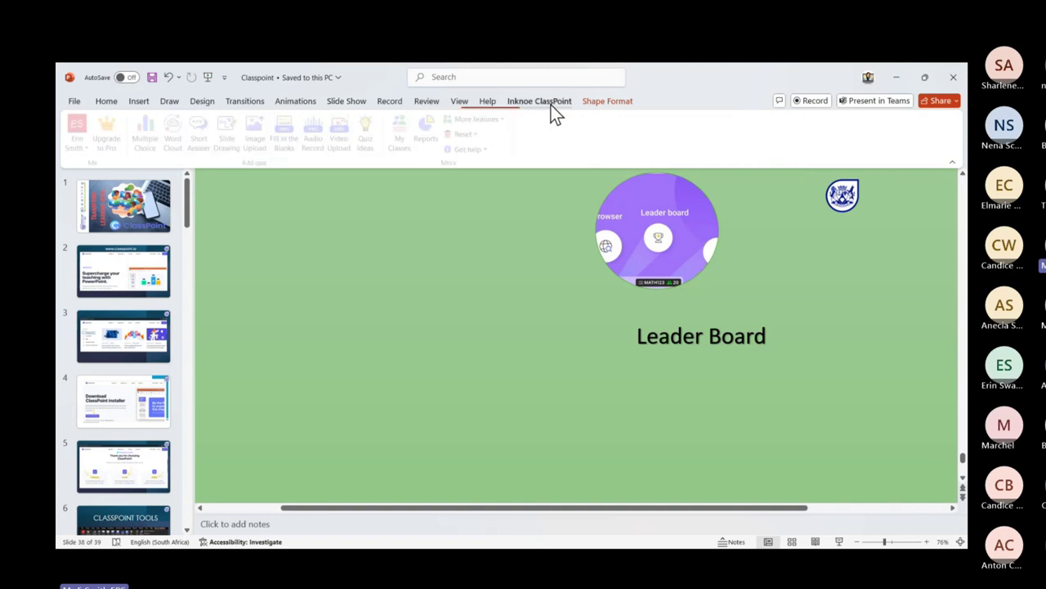